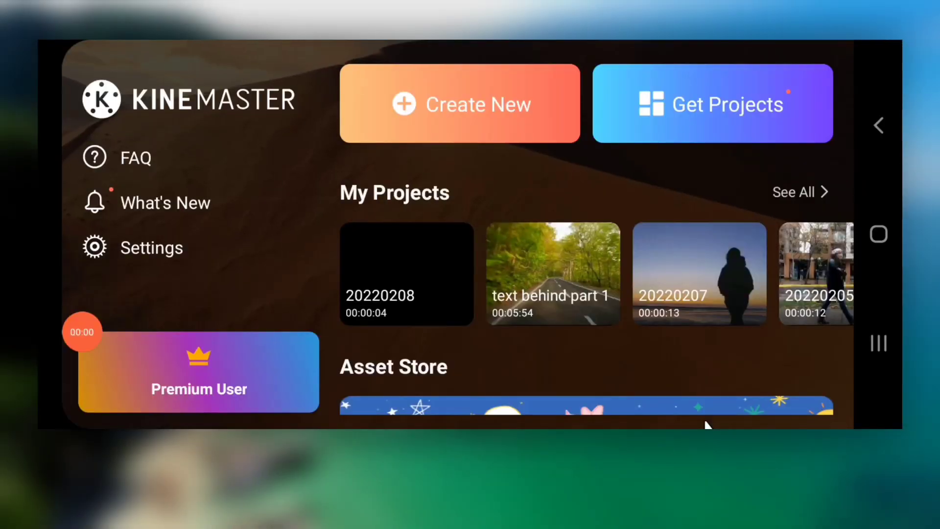
Create a 16:9 project from the 13.6-second sunset beach clip of the silhouetted walker.
click(490, 94)
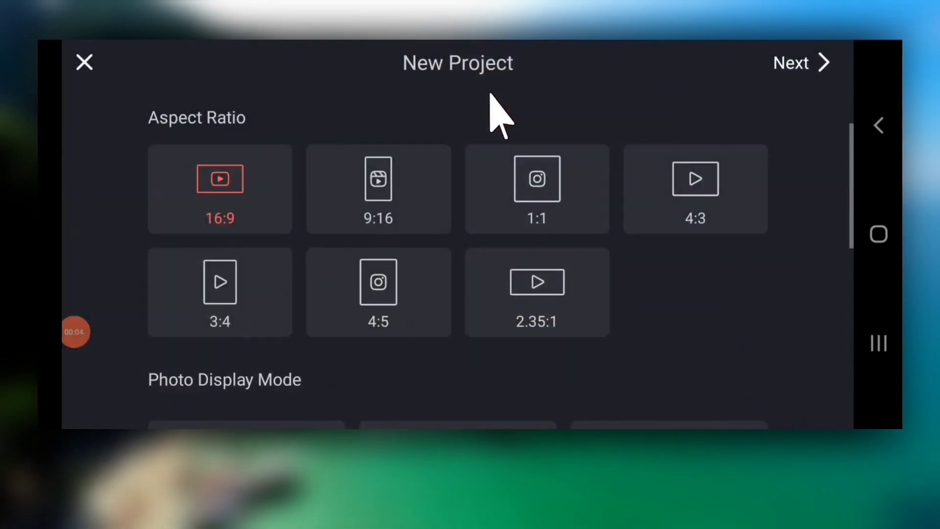
click(813, 63)
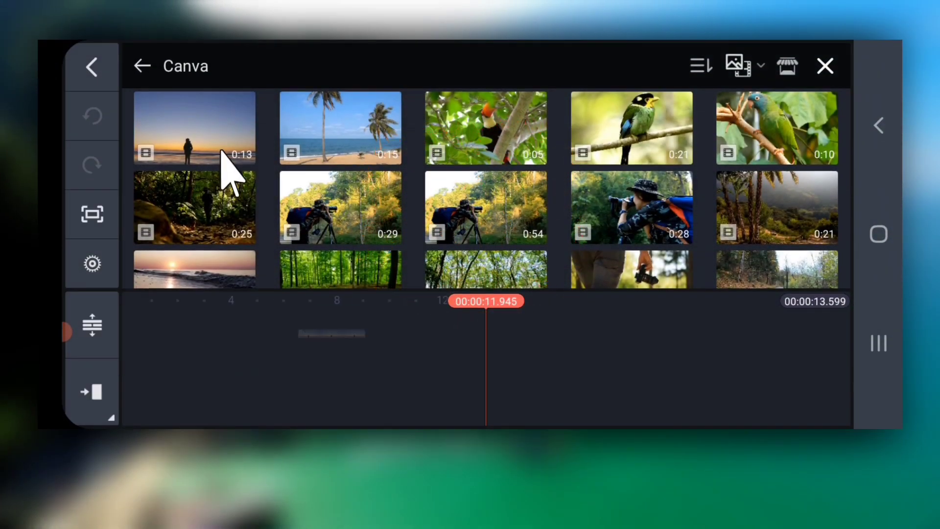
click(825, 65)
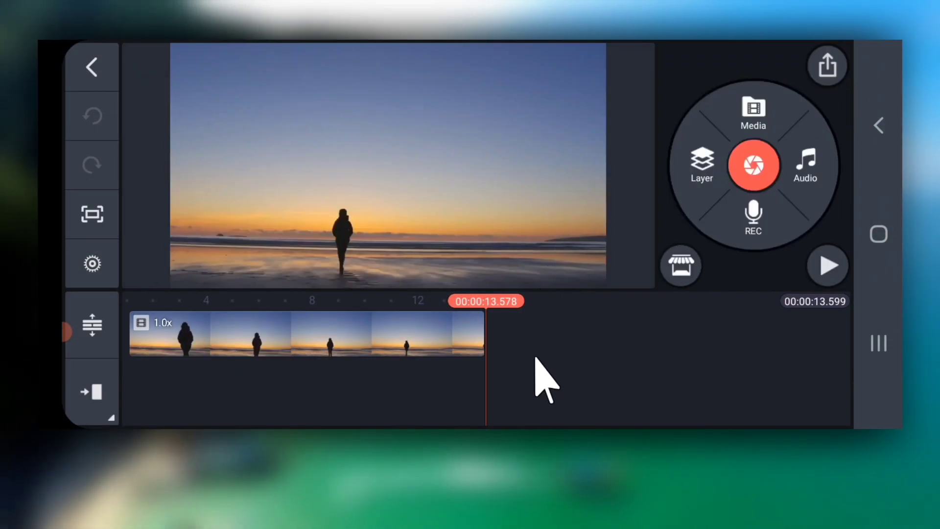
Preview the sunset clip from the start, then scrub along the timeline.
drag(544, 379, 810, 394)
click(827, 267)
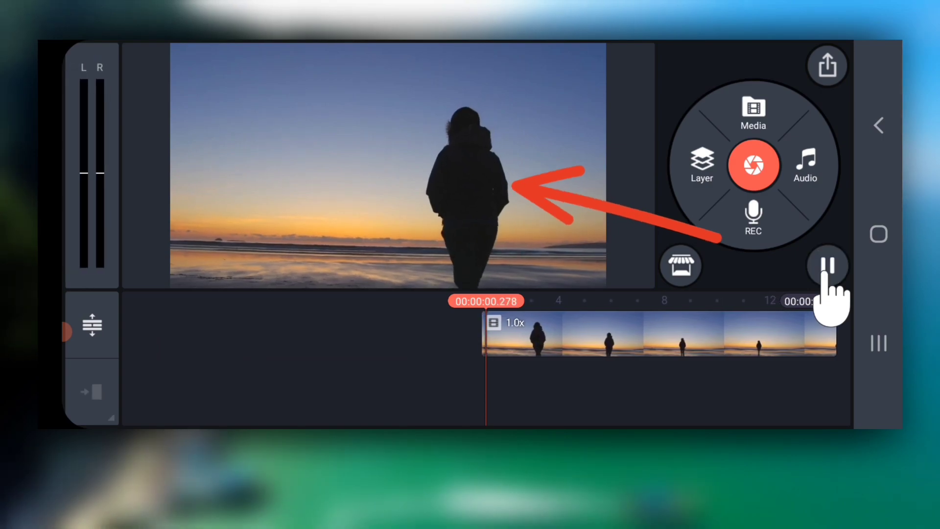
click(827, 266)
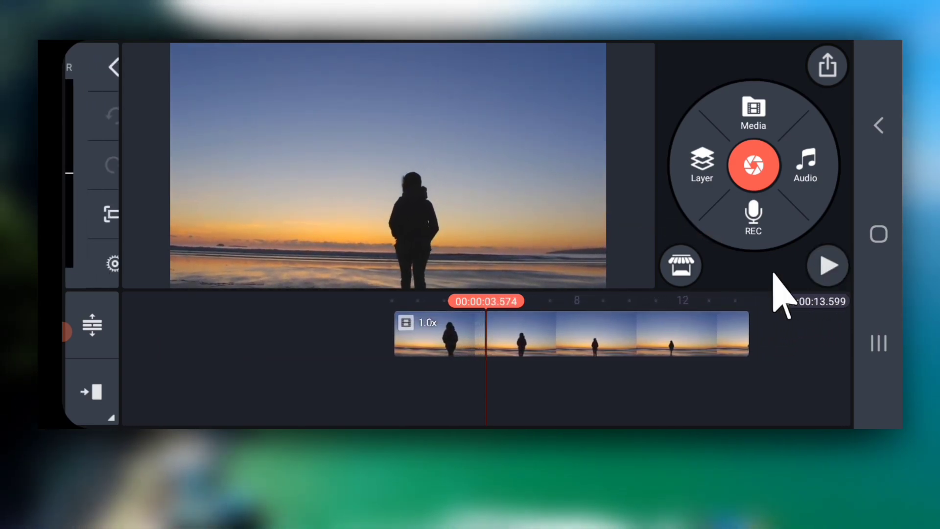
drag(671, 392, 765, 398)
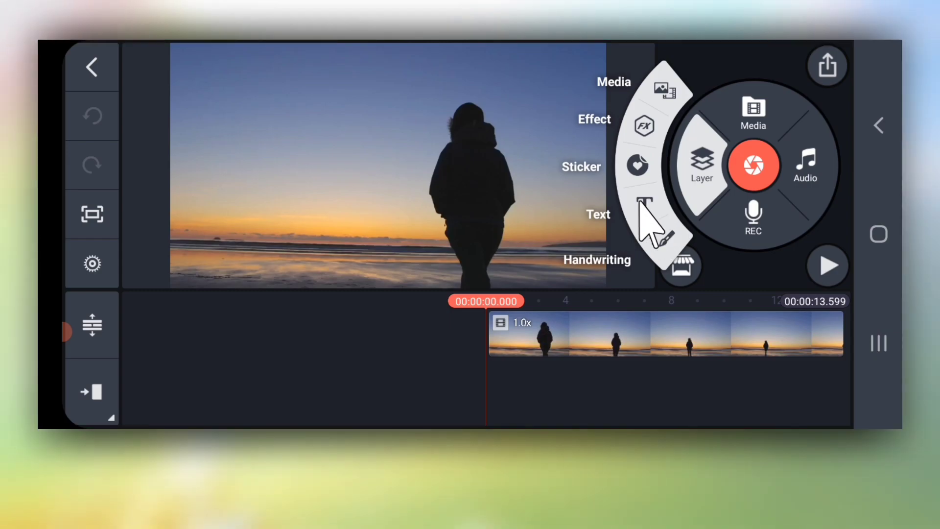
Add a text layer reading 'TEXT BEHIND - METHOD' over the sunset clip.
click(641, 208)
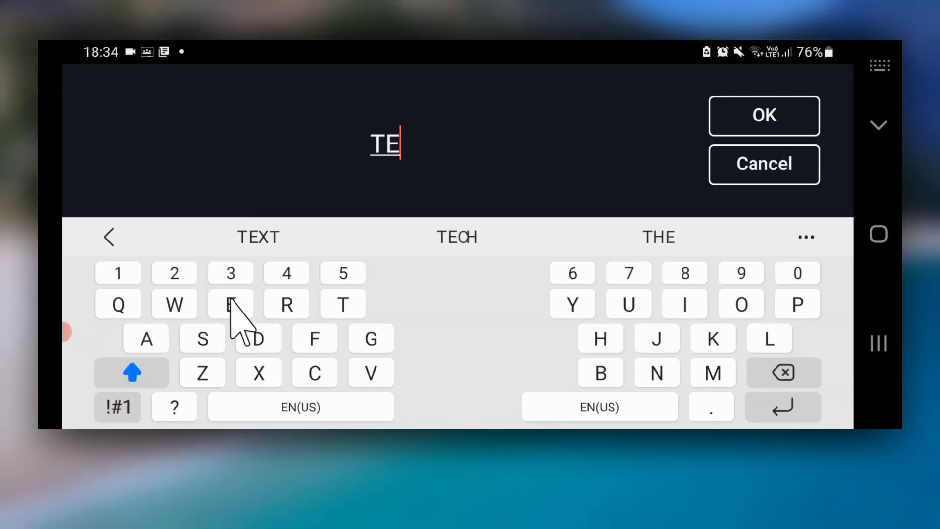
text(TEXT BEHIND)
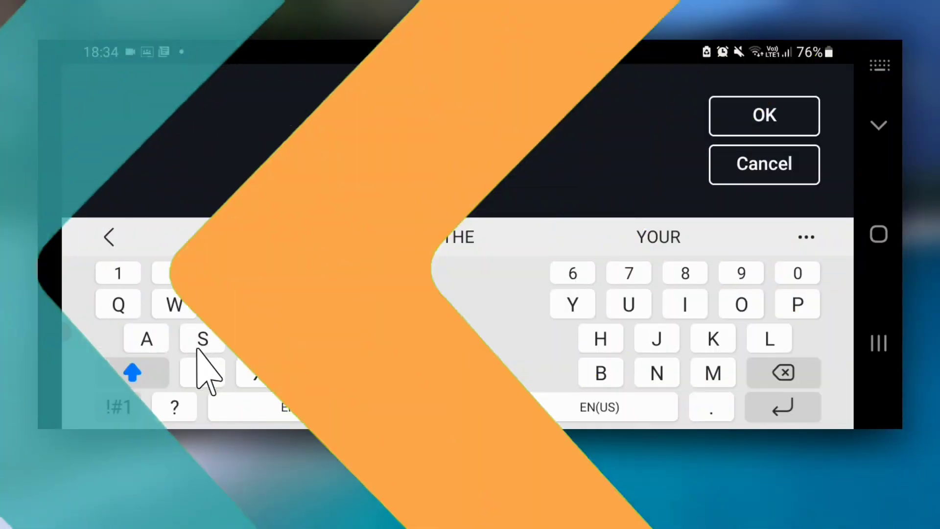
click(118, 406)
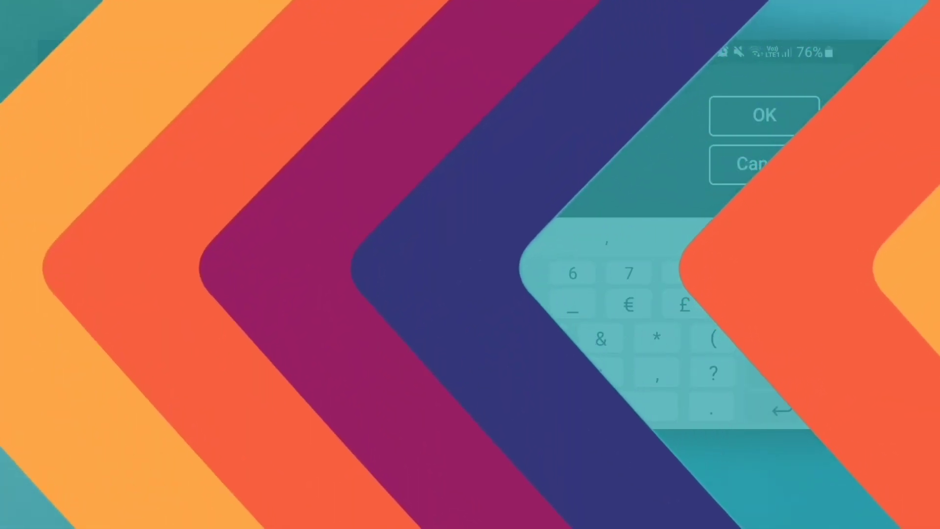
text(- METHOD 1)
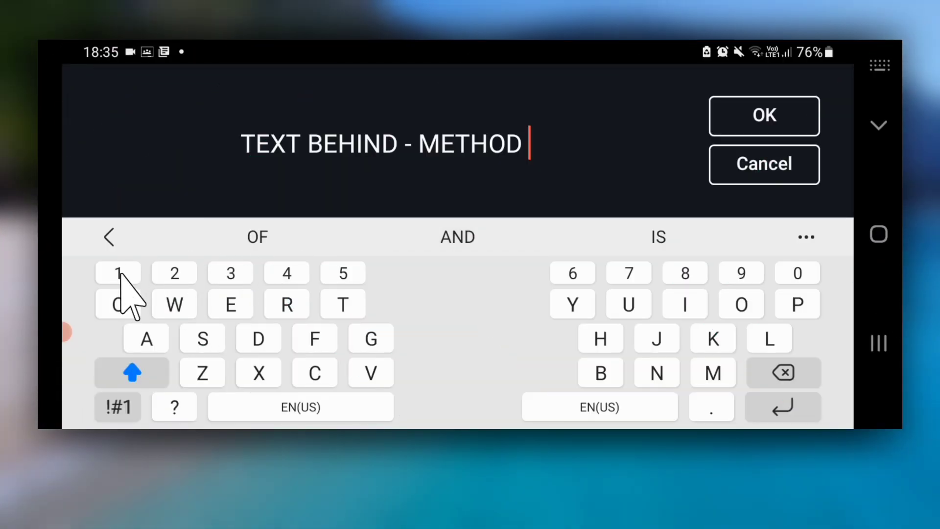
click(764, 115)
click(764, 219)
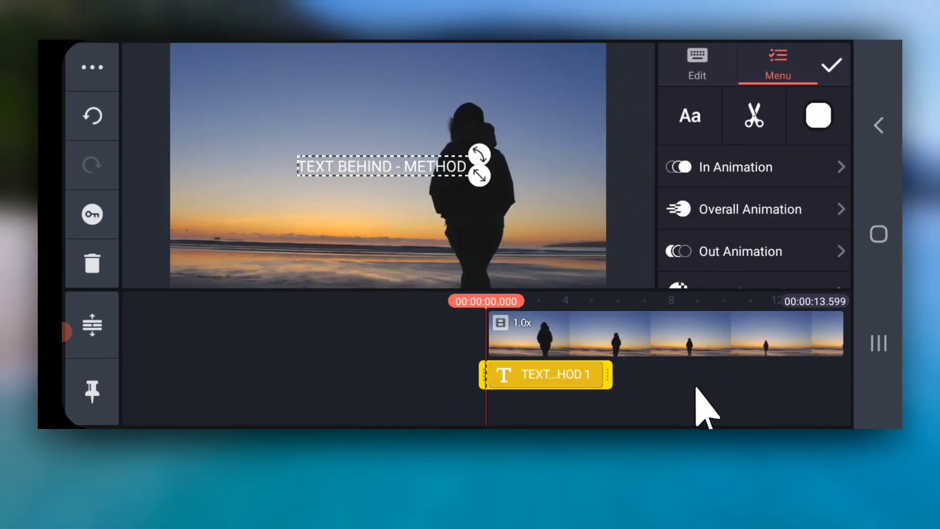
Extend the title layer to the end of the video and rewind to the start.
drag(696, 387, 562, 377)
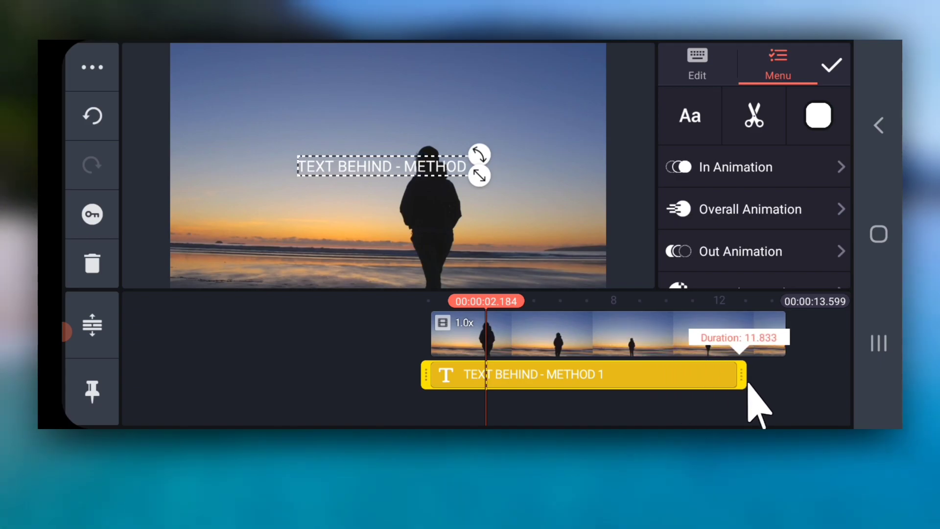
drag(788, 406, 682, 377)
click(682, 377)
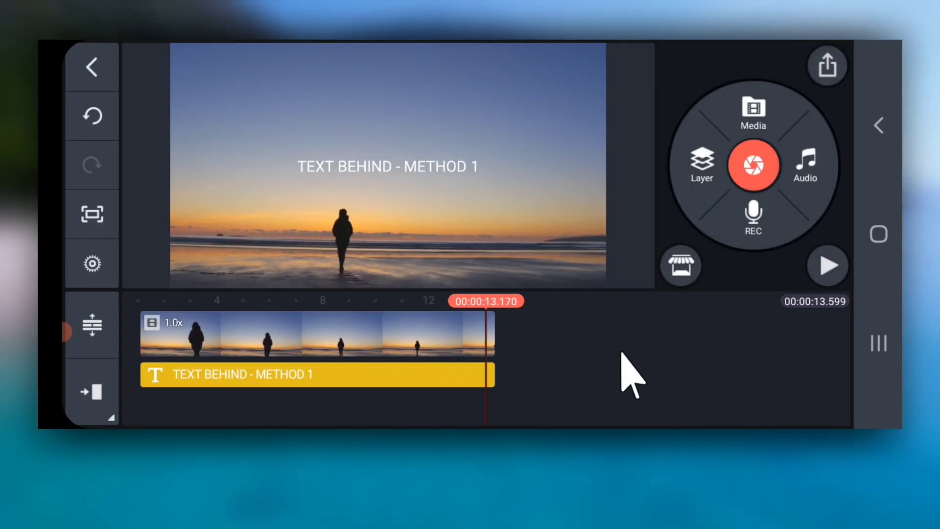
drag(490, 382, 797, 409)
Move the title slightly higher in the sky and set its font to Montserrat Bold.
click(357, 161)
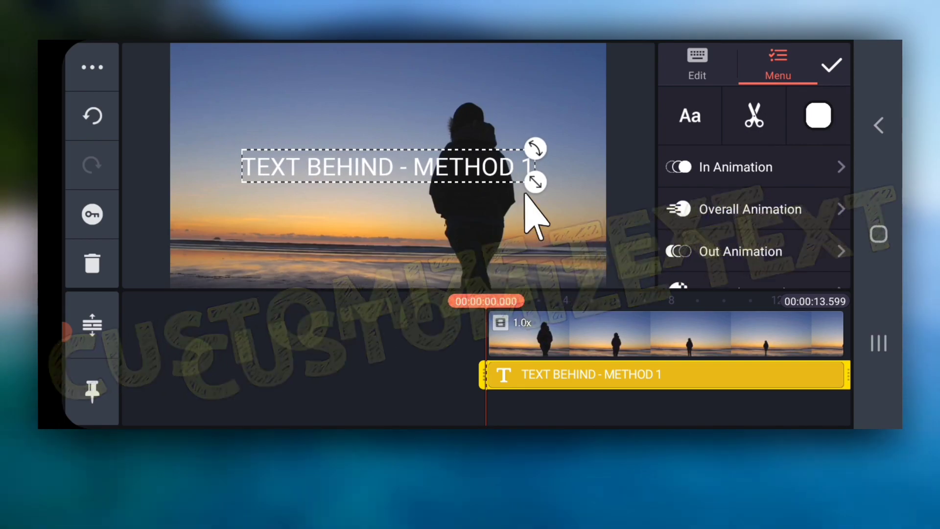
mouse_move(478, 178)
mouse_down()
mouse_move(454, 178)
mouse_move(466, 174)
mouse_up()
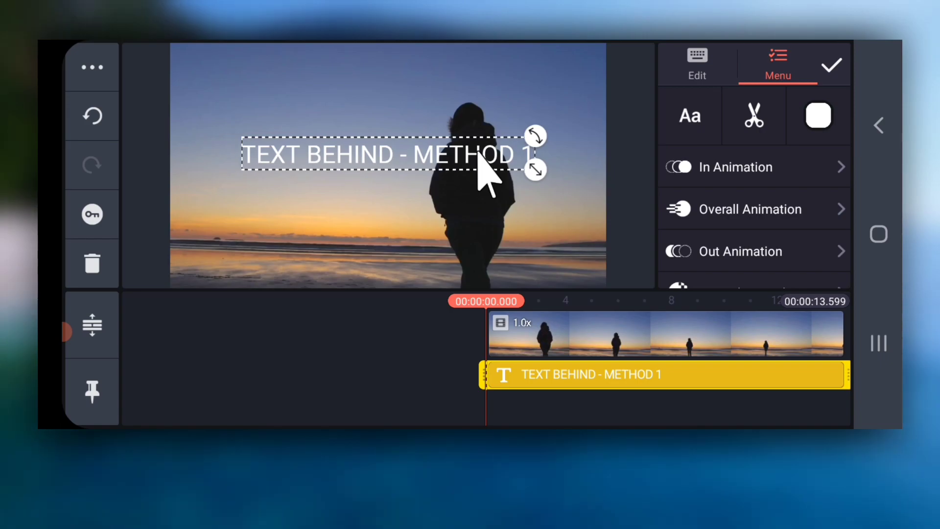
click(690, 118)
click(328, 367)
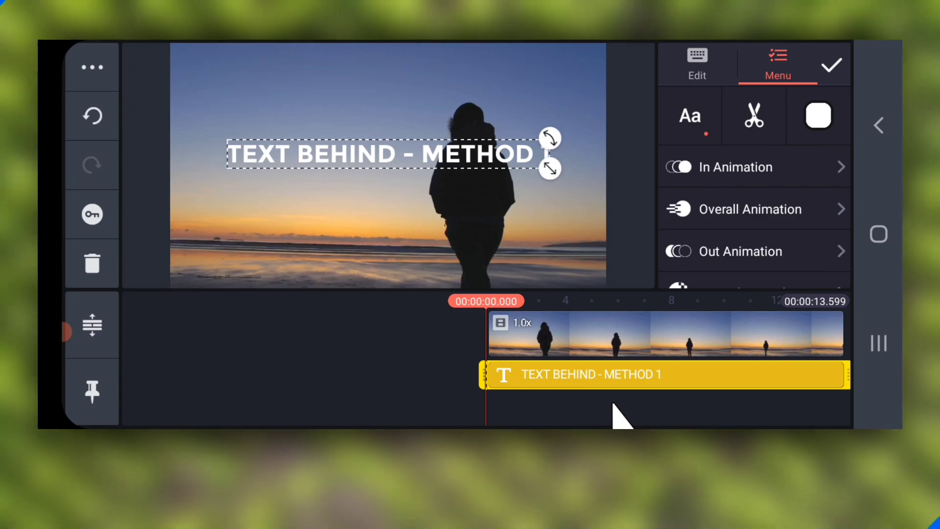
Give the title a Fade In animation.
click(592, 388)
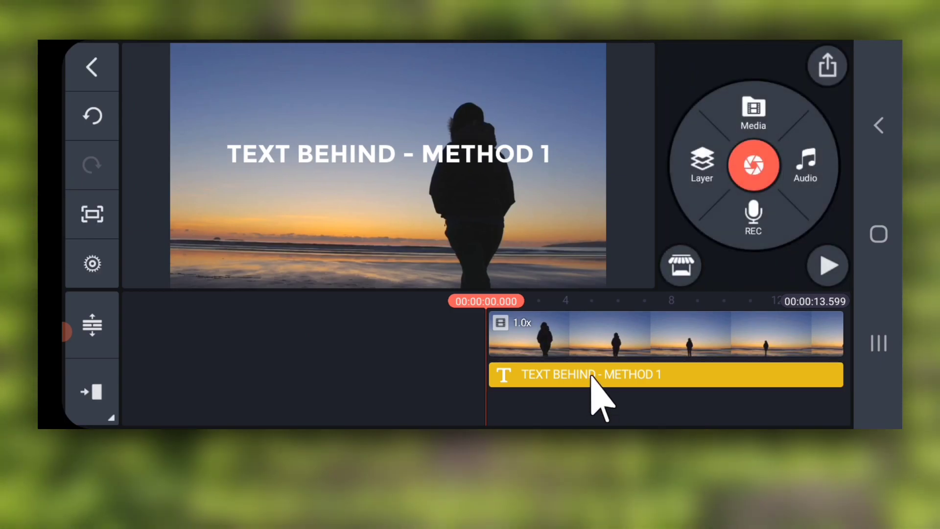
click(592, 388)
click(714, 169)
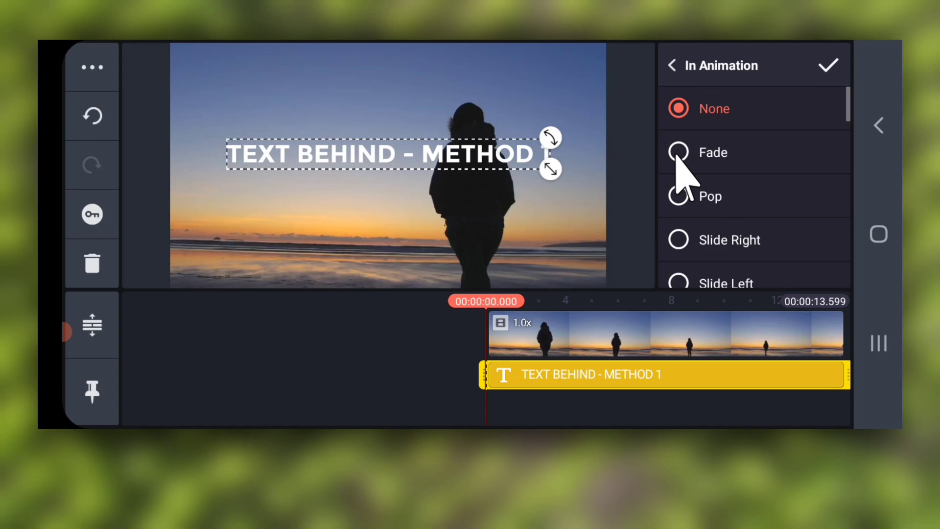
click(717, 158)
click(671, 65)
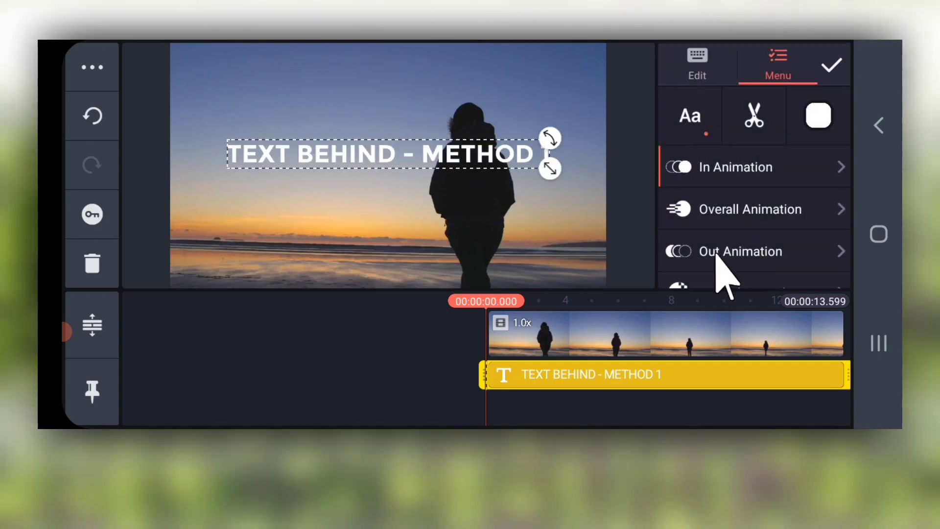
Give the title a Fade Out animation and lower it onto the figure's shoulders.
click(716, 252)
click(683, 155)
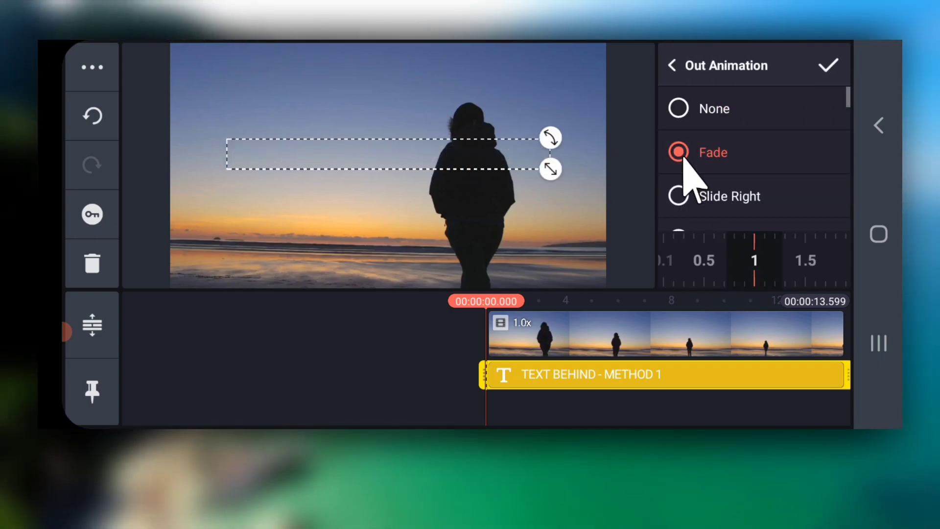
click(829, 65)
drag(661, 373, 608, 403)
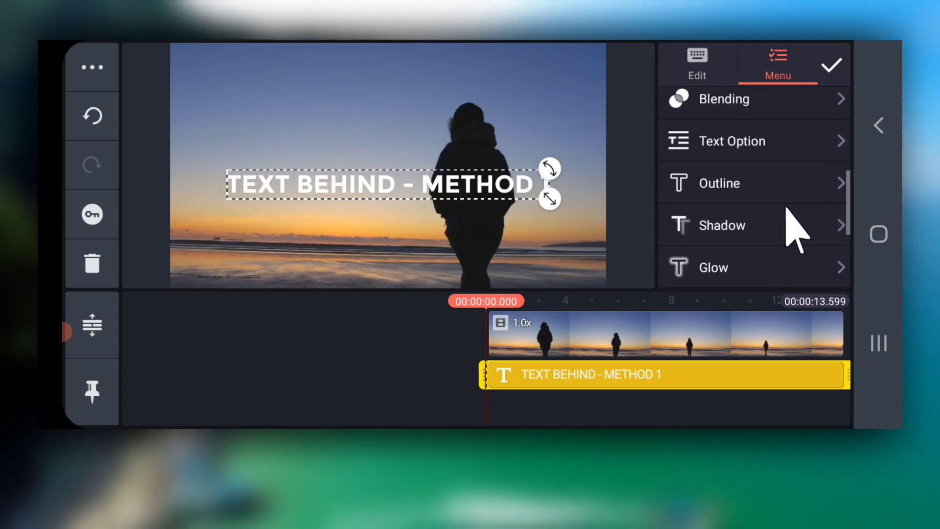
Leave the title's blending on Normal and scrub to about 1.5 s to see it faded in.
click(727, 150)
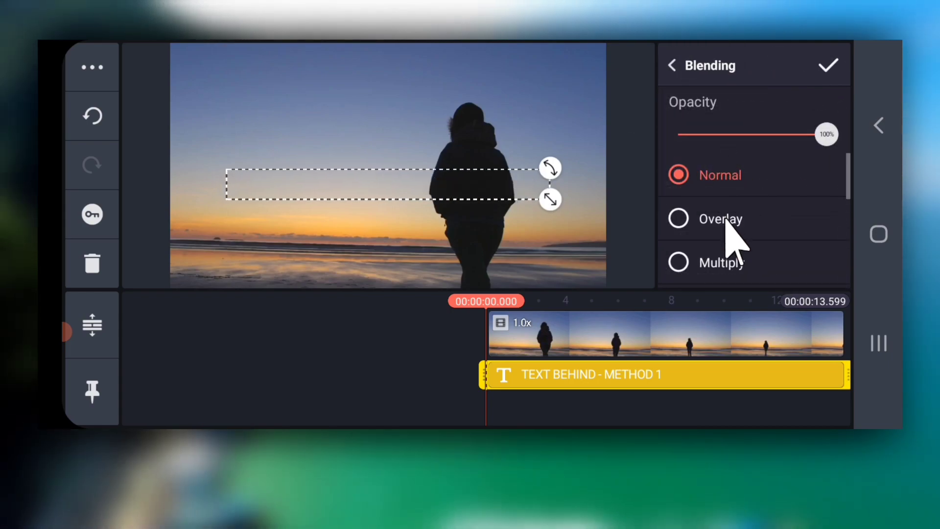
click(827, 66)
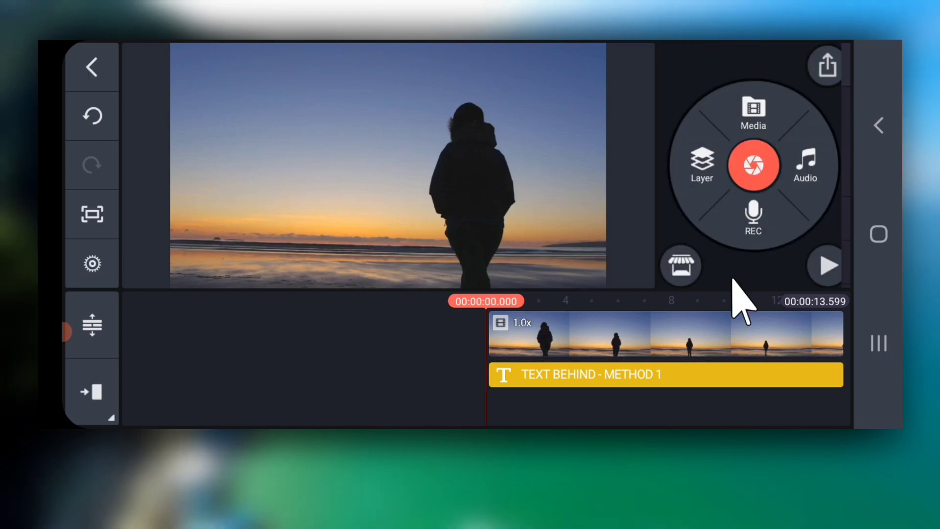
drag(671, 398, 630, 409)
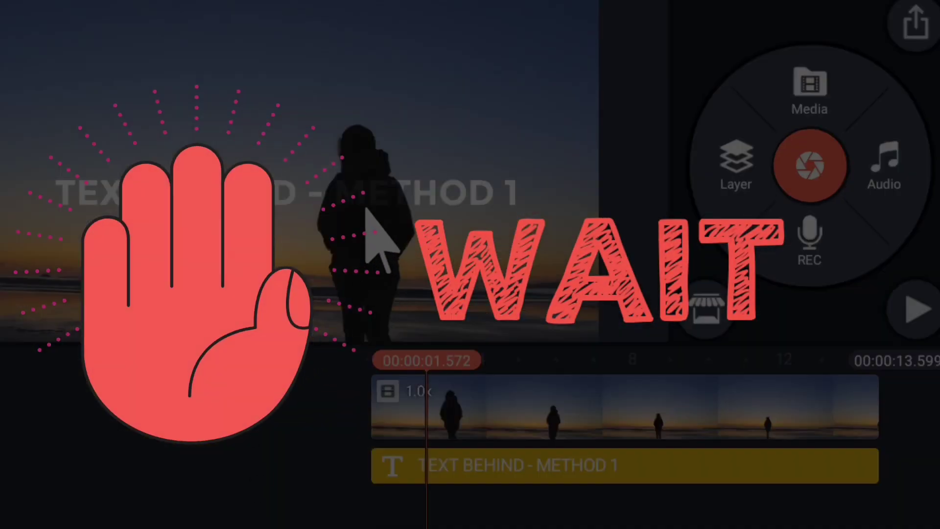
Raise the beach clip's Contrast to +47 and return the playhead to 0:00.
drag(541, 478, 517, 486)
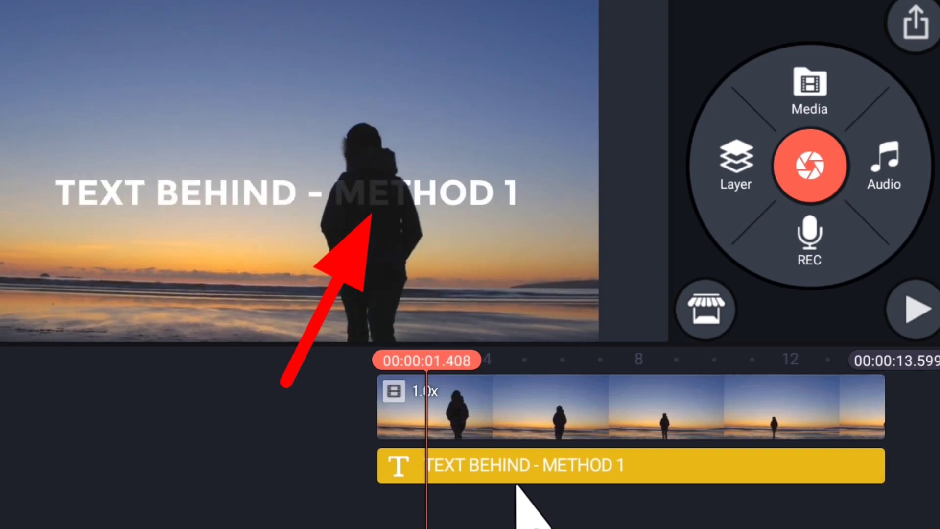
click(491, 421)
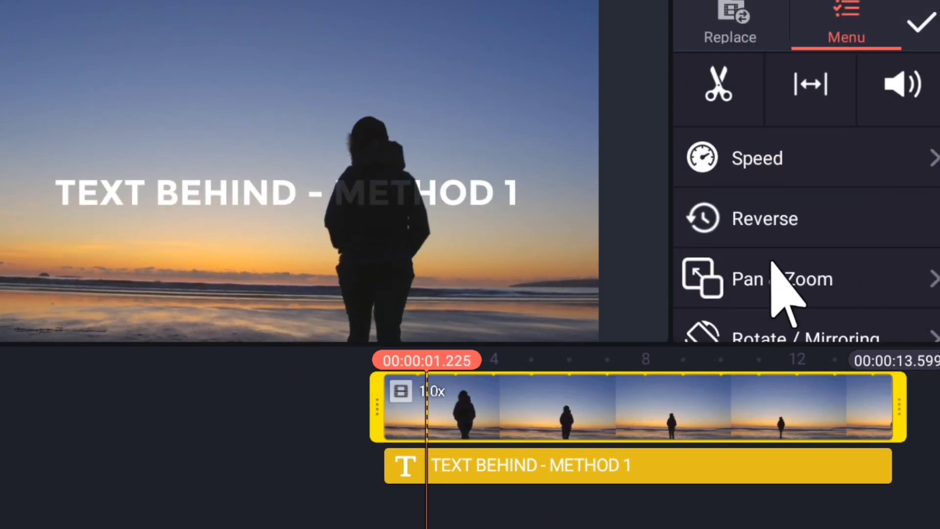
scroll(776, 272, down, 3)
drag(739, 269, 762, 158)
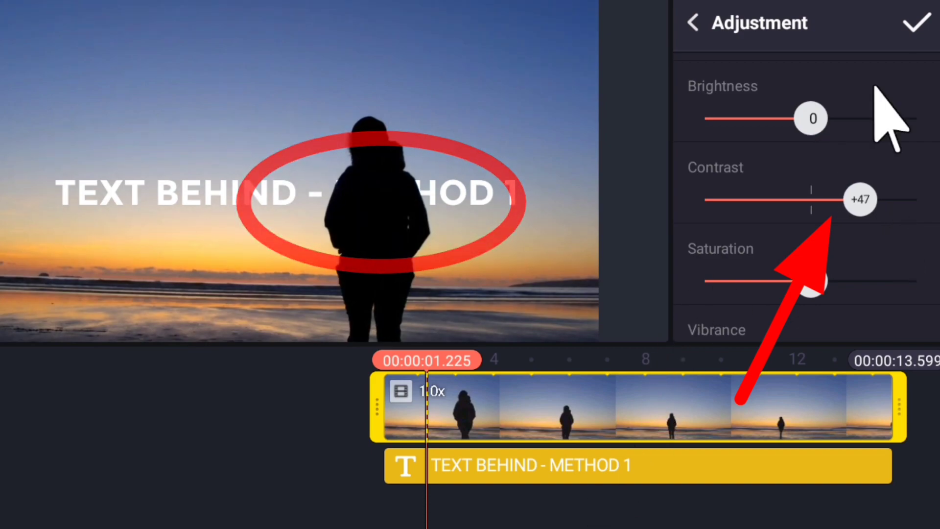
click(914, 25)
drag(640, 497, 692, 503)
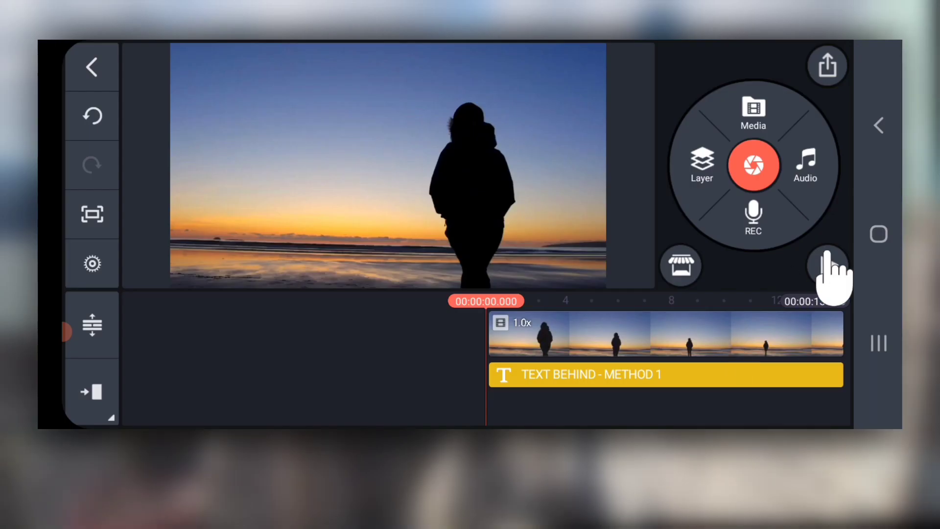
Play back the project, then move the title lower toward the horizon.
click(917, 306)
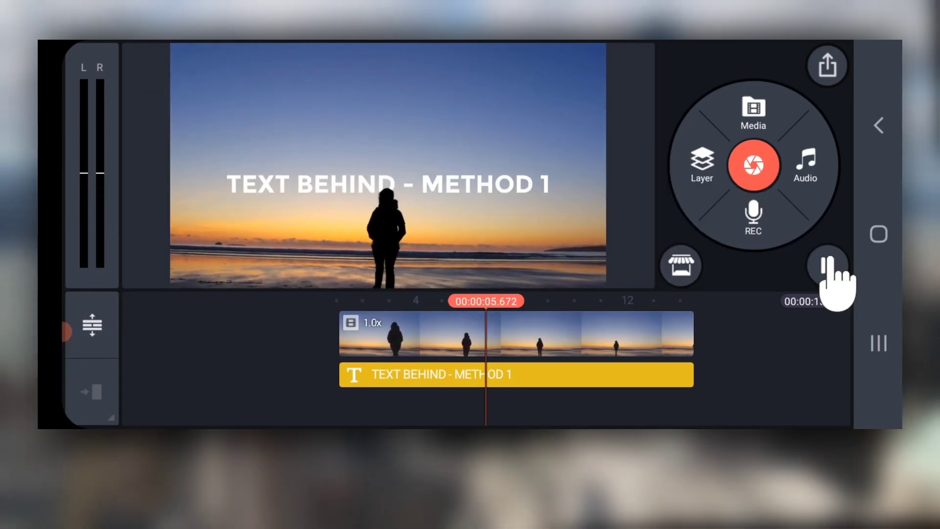
click(827, 265)
drag(653, 336, 784, 407)
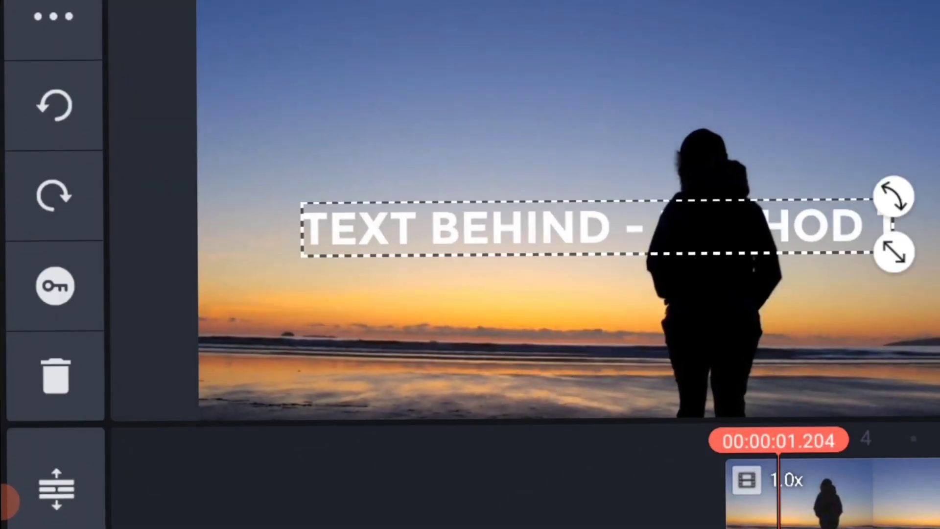
drag(503, 214, 493, 278)
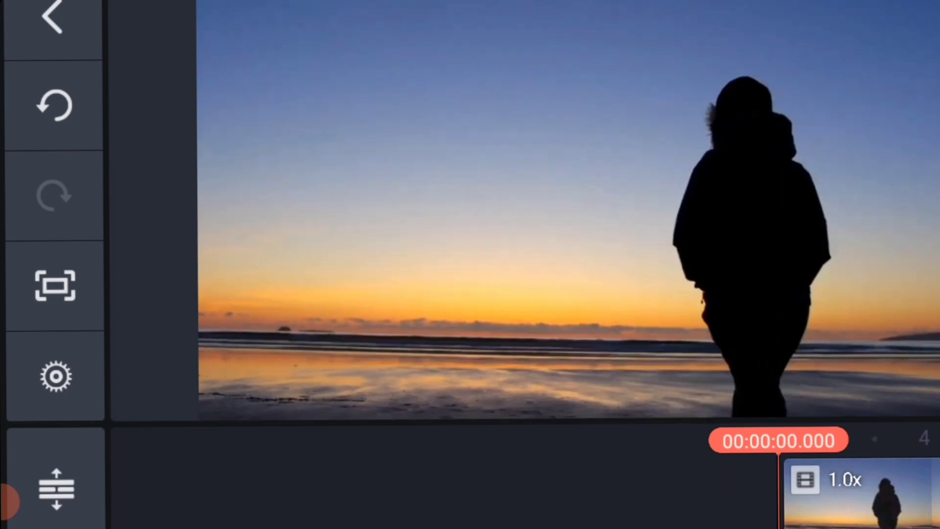
Rewind to 00:00:00.898 and duplicate the title text layer.
key(space)
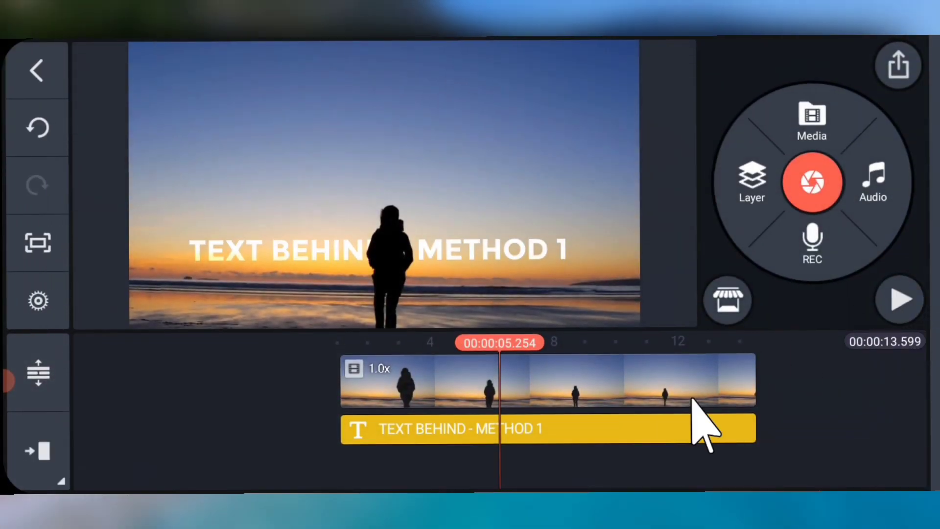
drag(579, 436, 715, 439)
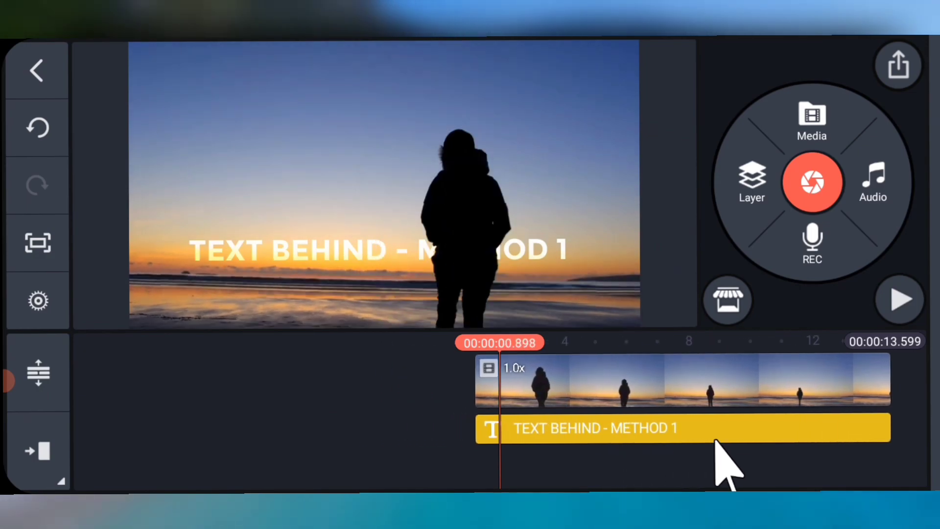
click(586, 430)
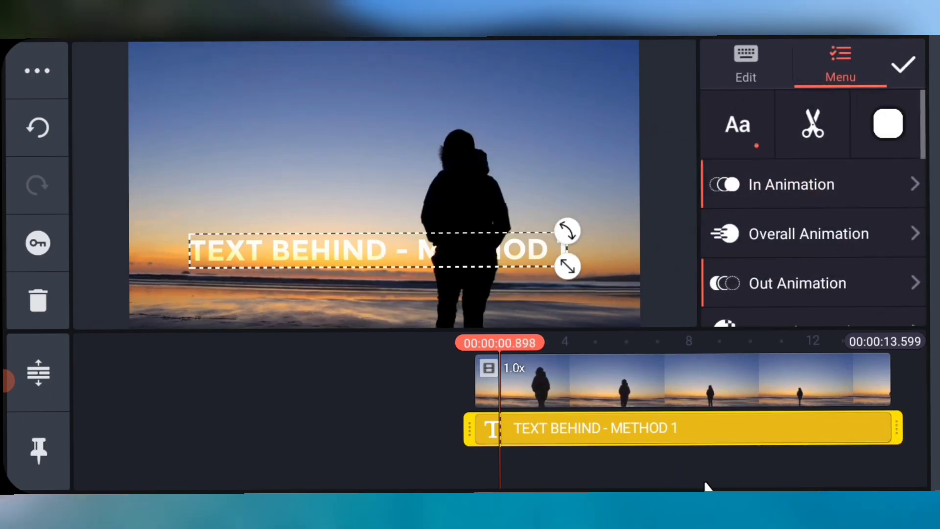
click(38, 72)
click(167, 66)
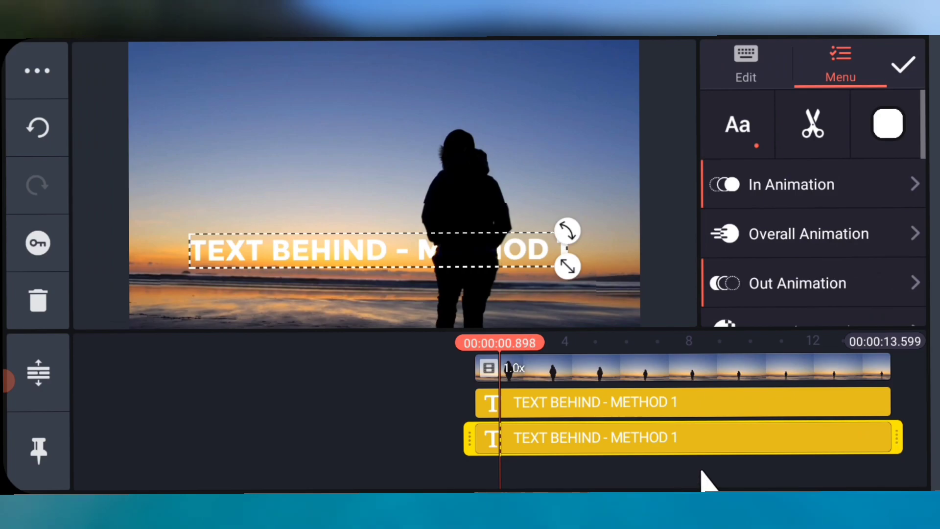
Lower the duplicated title's Alpha (opacity) and rewind the playhead to the project start.
click(701, 477)
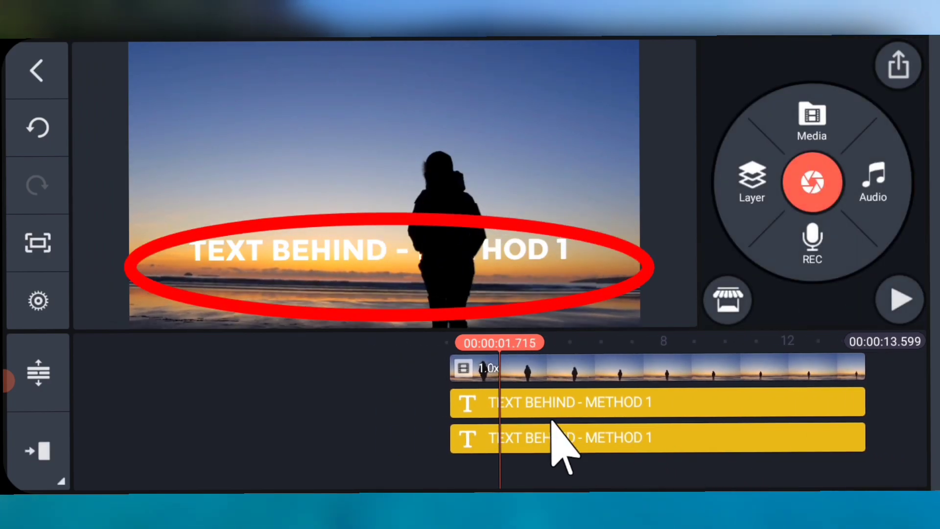
click(554, 431)
click(782, 209)
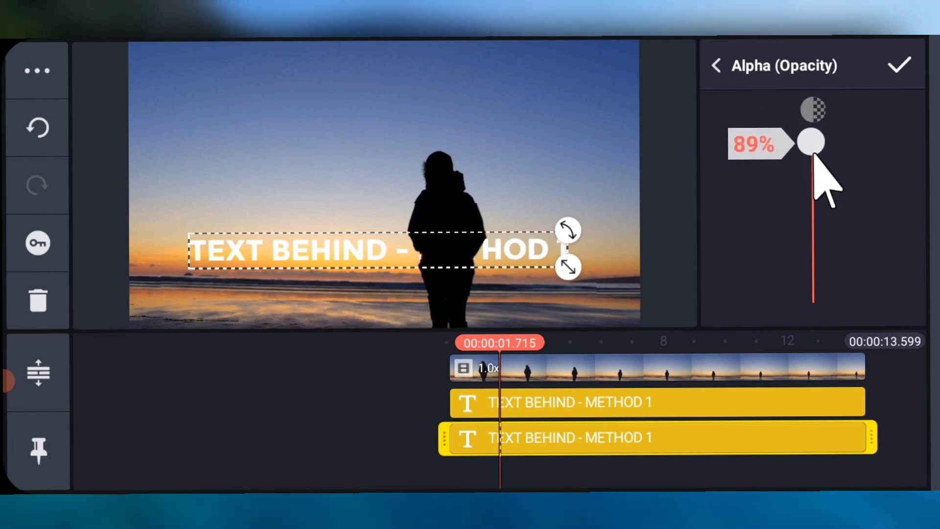
click(899, 65)
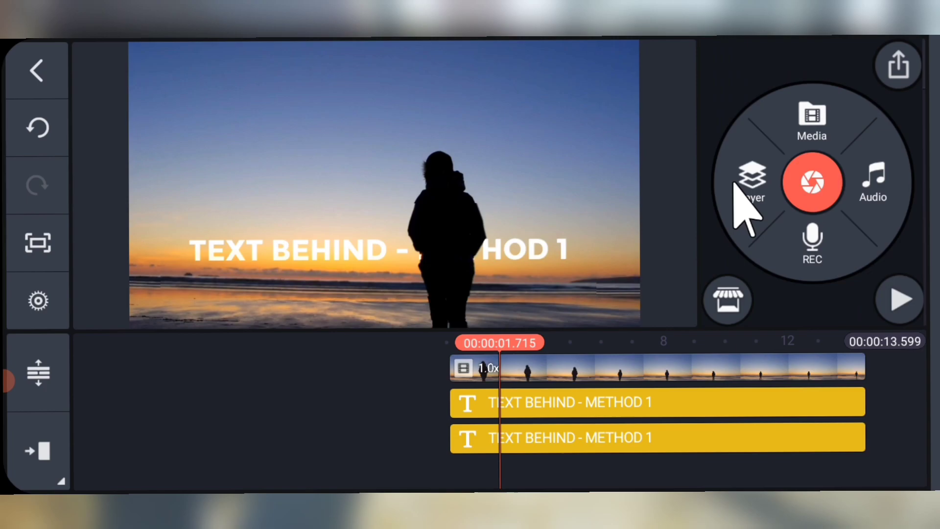
drag(539, 460, 590, 460)
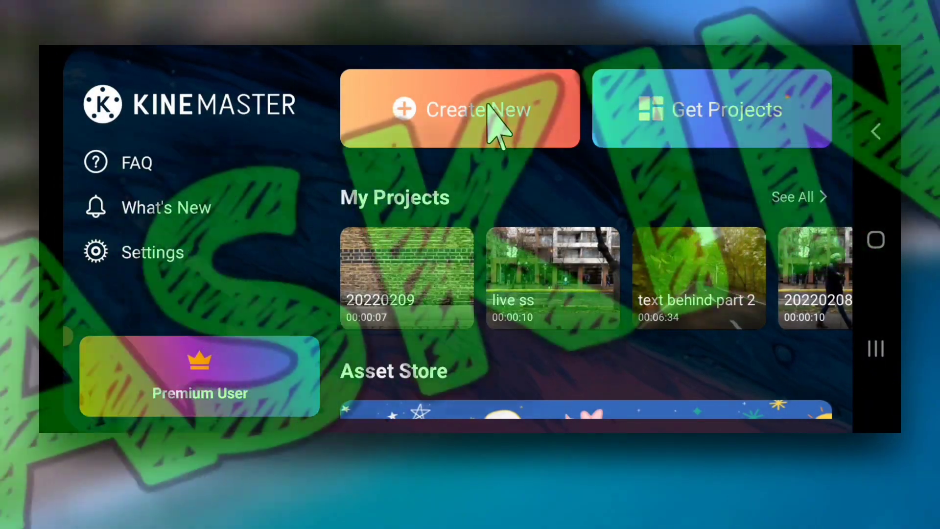
Start a new 16:9 project with the 6.1-second brick-wall walking clip and pause its playback.
click(495, 116)
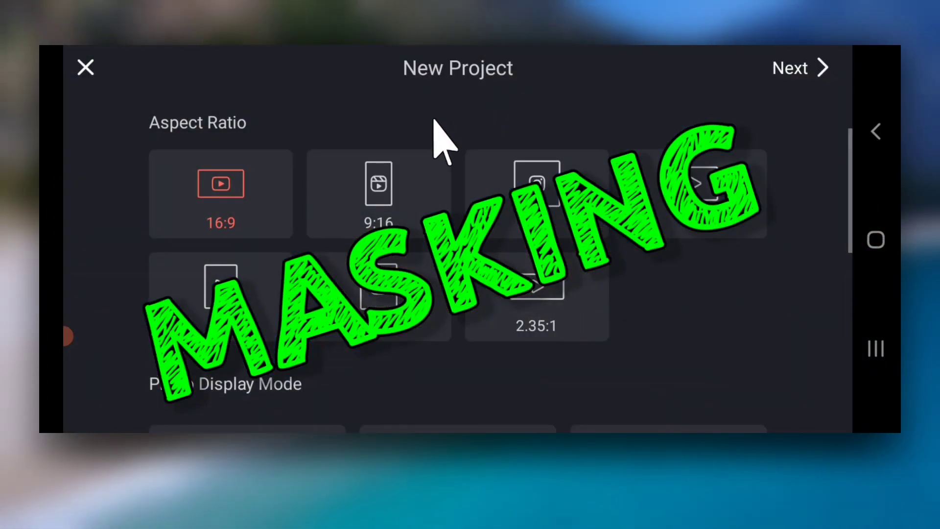
click(803, 71)
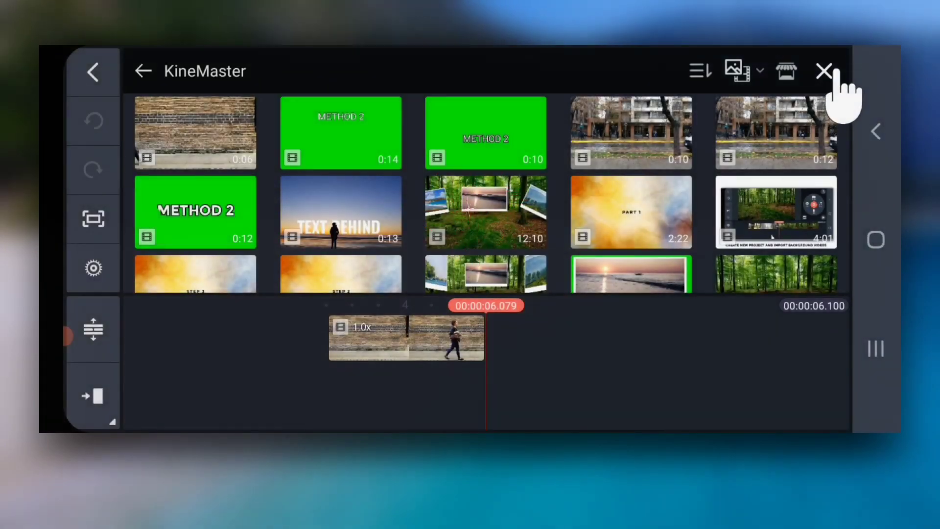
click(825, 71)
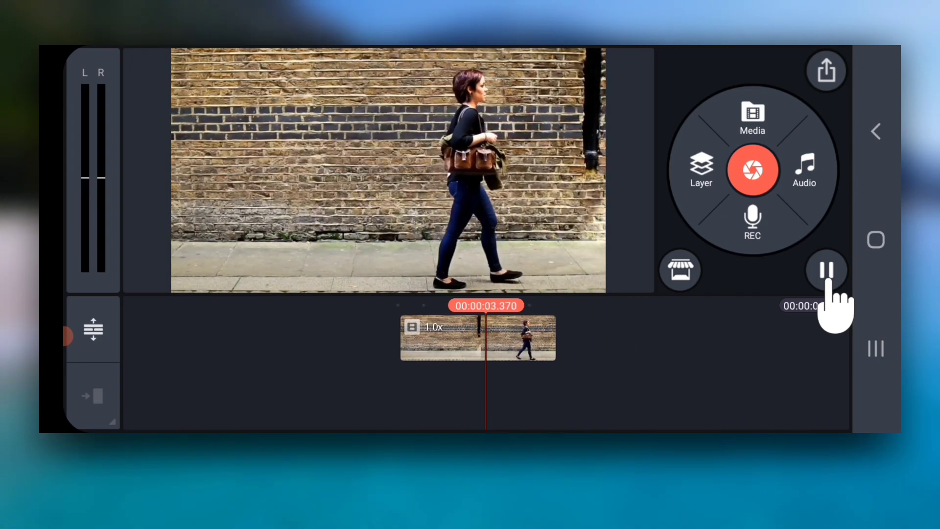
click(826, 271)
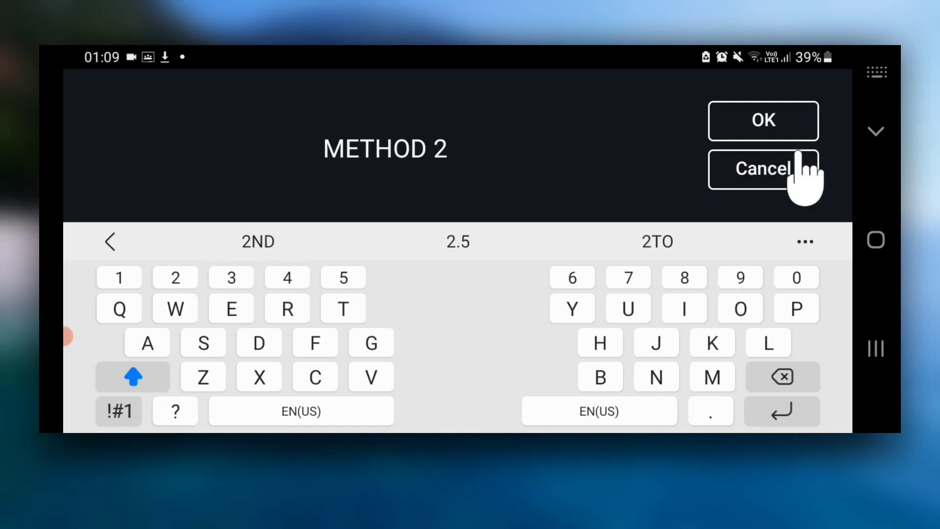
Confirm the METHOD 2 text, enlarge it, and set its font to Roboto Bold.
click(798, 131)
mouse_move(439, 185)
mouse_down()
mouse_move(435, 194)
mouse_move(449, 191)
mouse_up()
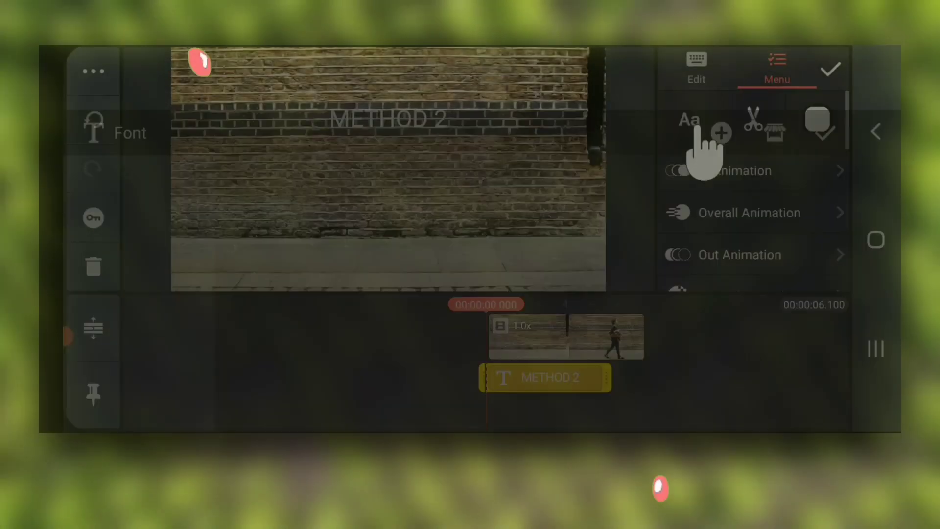
click(690, 123)
drag(371, 377, 453, 203)
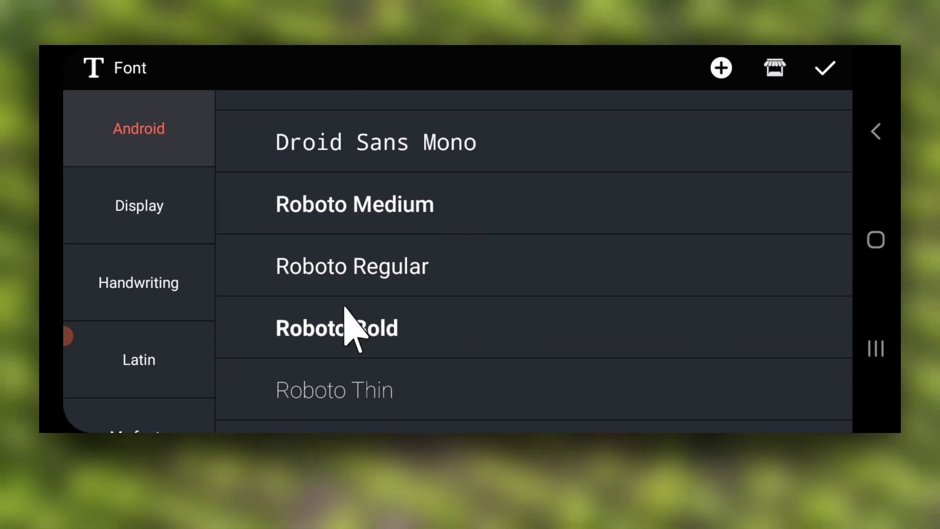
click(342, 329)
click(825, 69)
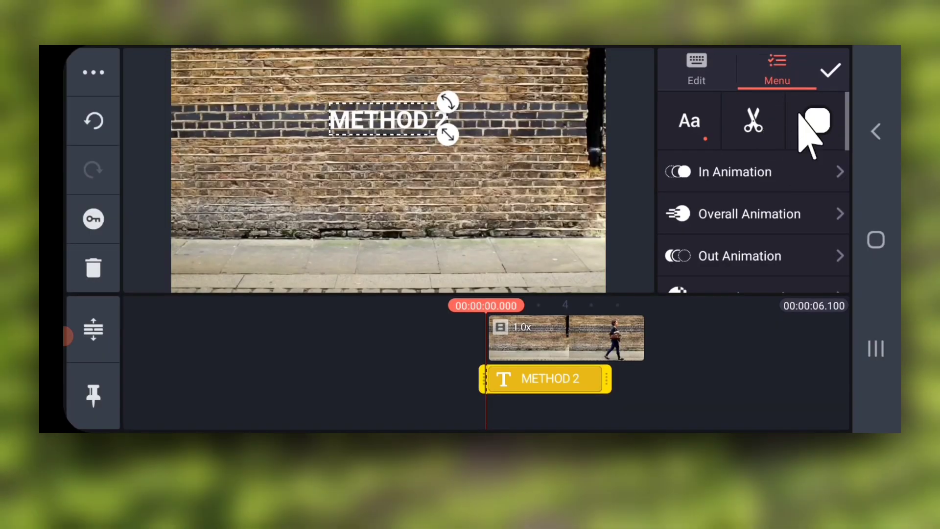
Turn on a black outline at weight +8 for the METHOD 2 title.
drag(759, 231, 787, 164)
drag(740, 245, 751, 214)
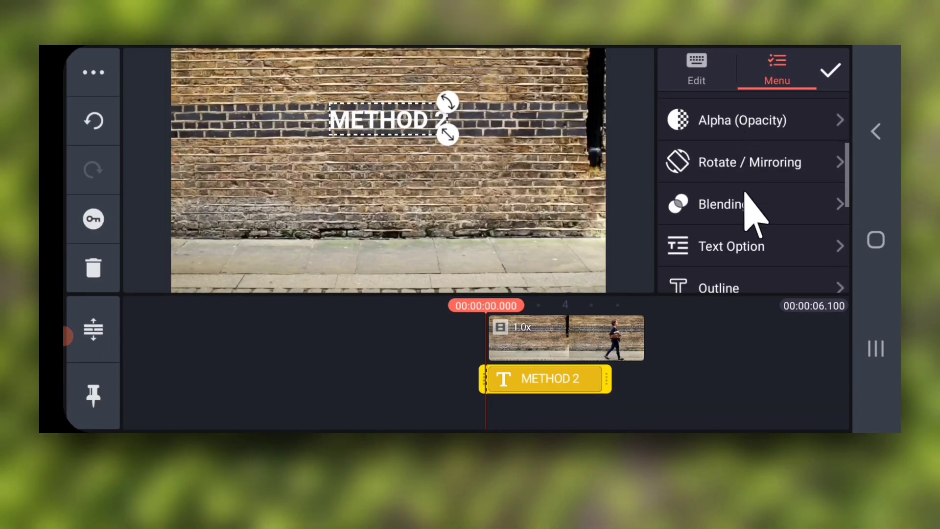
drag(744, 252, 707, 206)
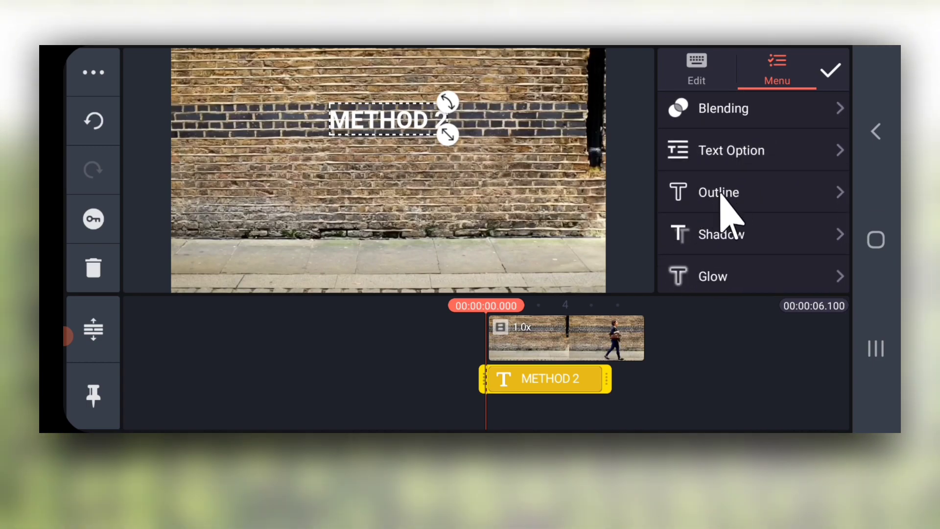
click(720, 194)
click(806, 119)
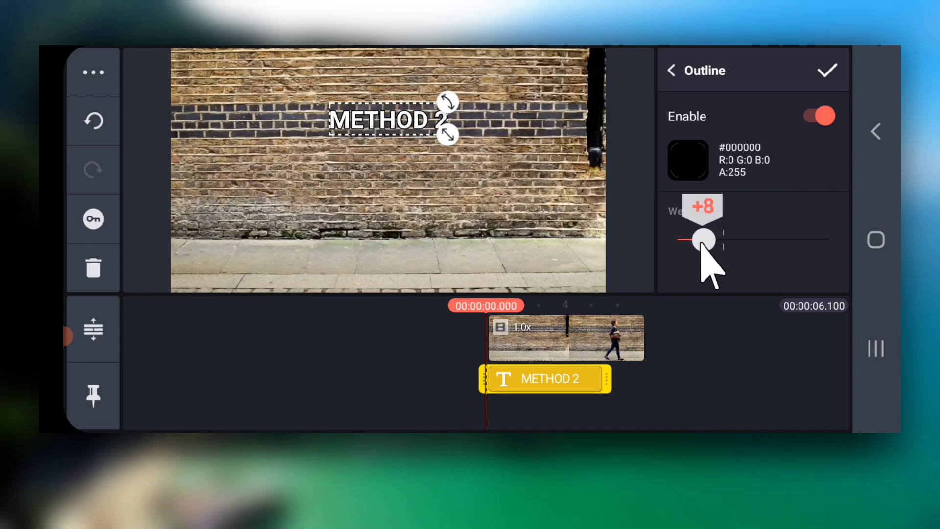
click(827, 70)
Play back the METHOD 2 title over the brick-wall walking clip and nudge the playhead earlier.
click(568, 377)
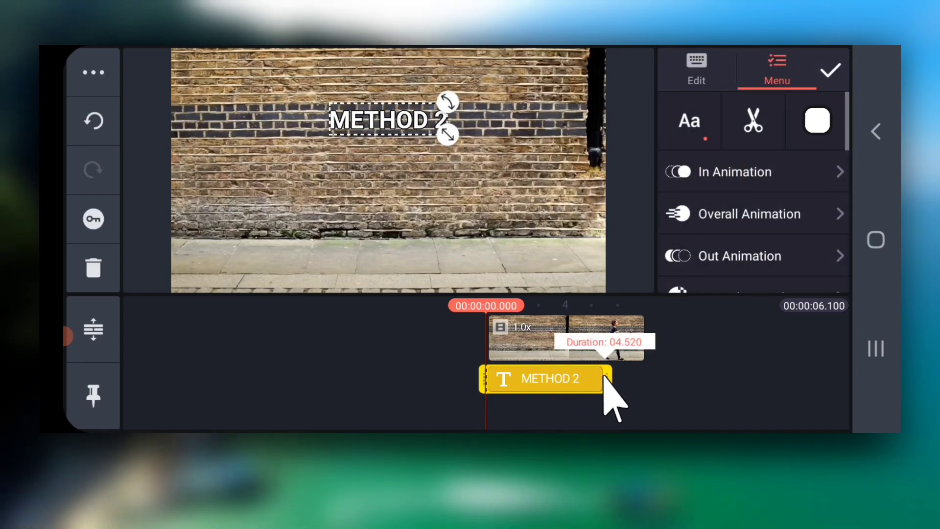
click(654, 388)
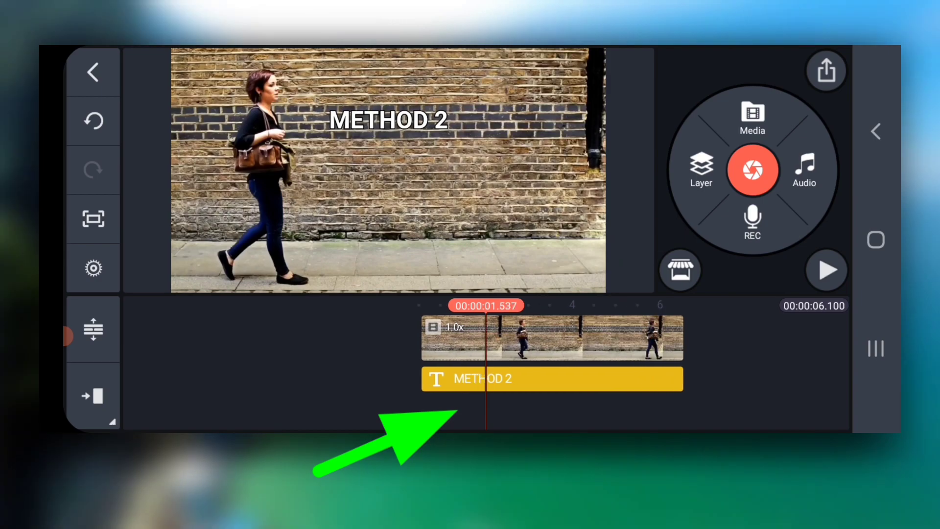
scroll(260, 407, up, 3)
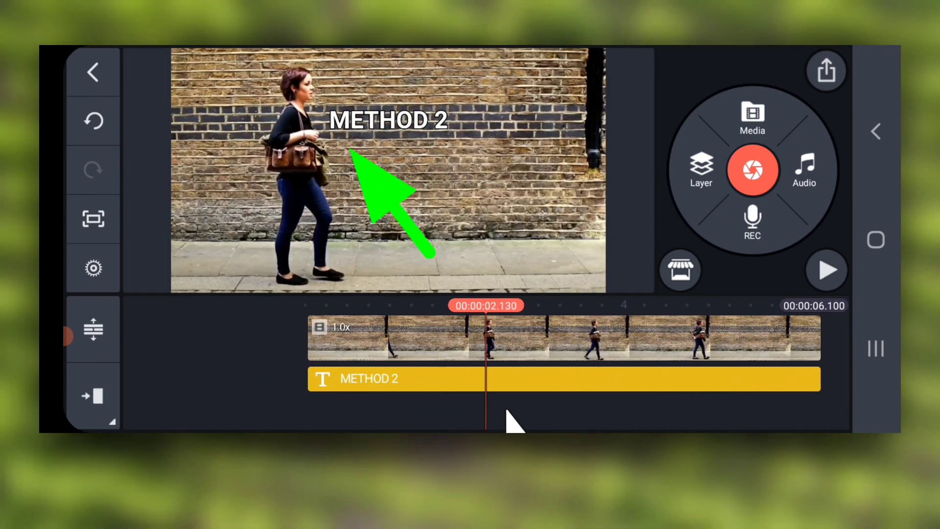
click(827, 271)
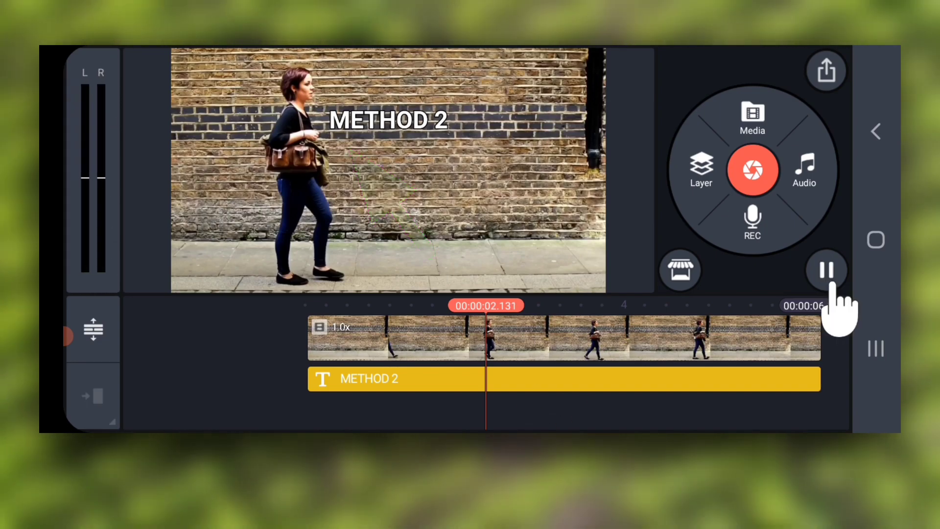
click(827, 270)
drag(504, 404, 539, 405)
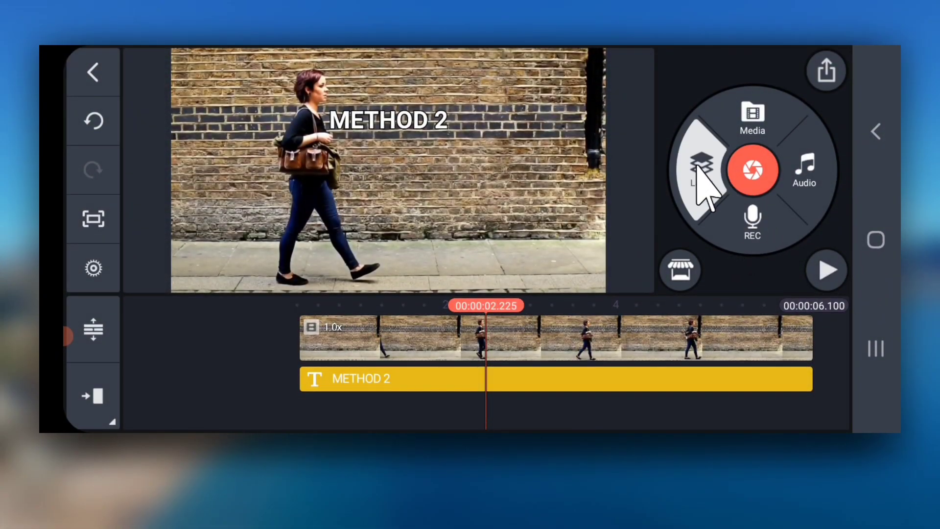
Add a Handwriting layer over the walking clip.
click(702, 176)
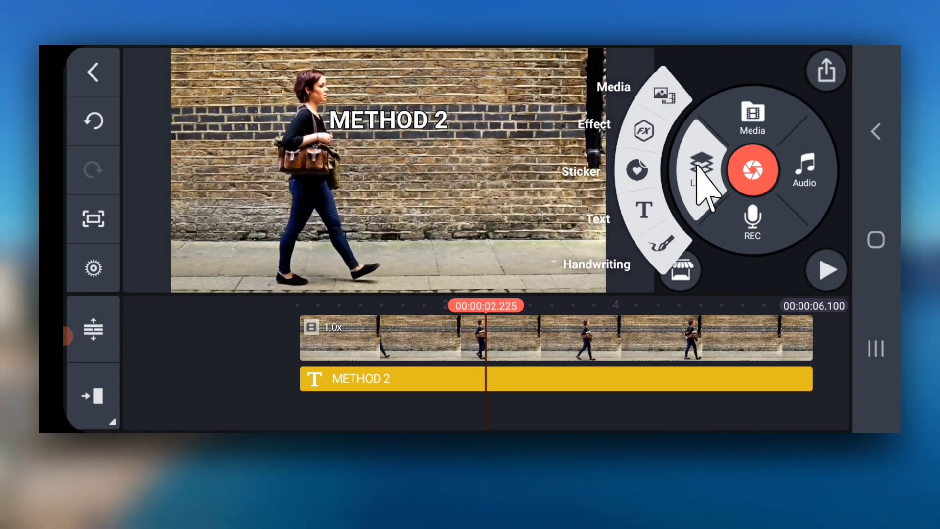
click(658, 243)
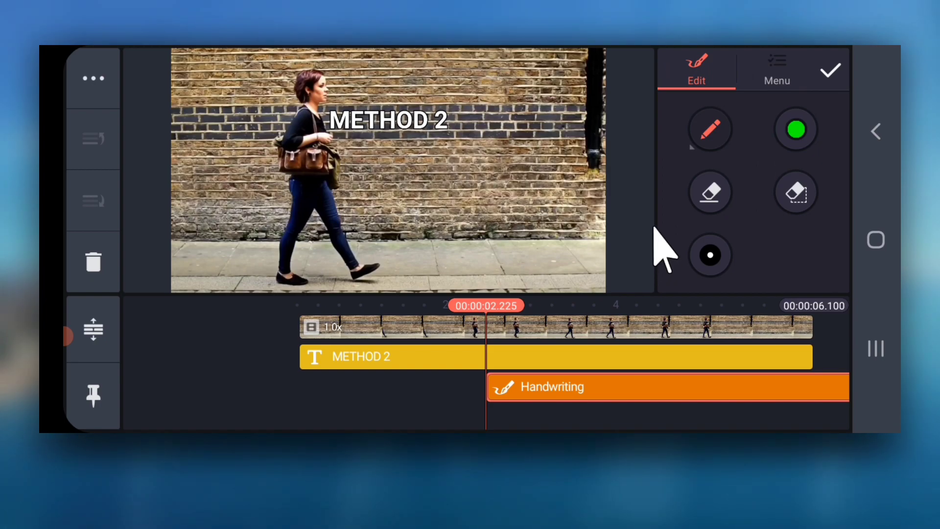
click(709, 130)
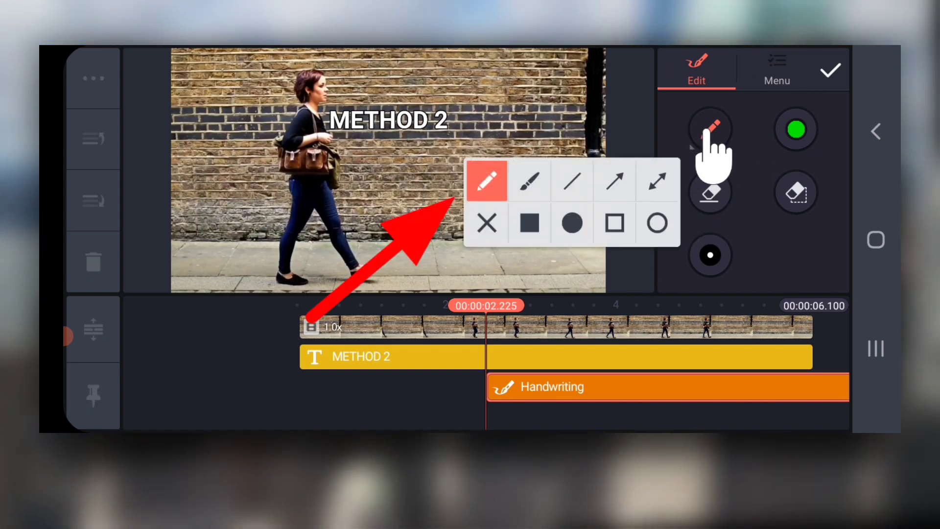
click(709, 130)
Set the pen colour to pure green #00FF00 using RGB values R0 G255 B0.
click(797, 130)
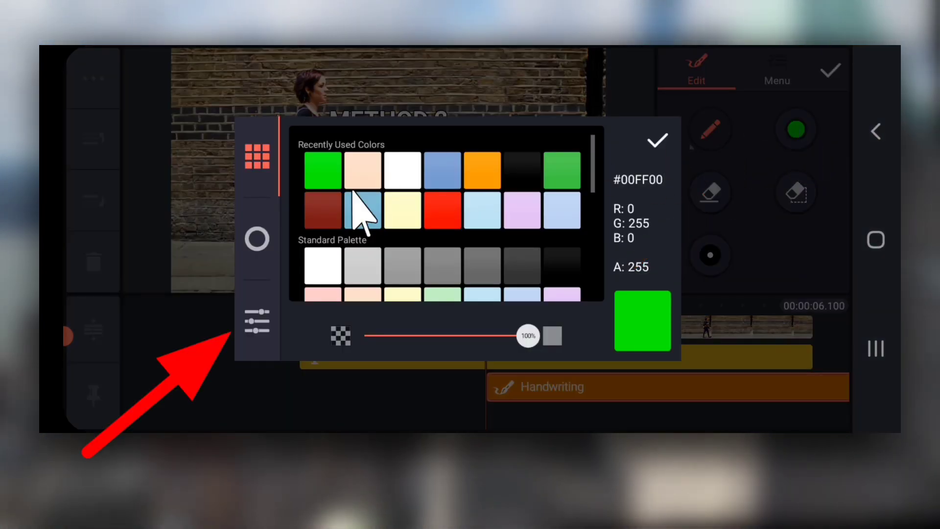
click(257, 321)
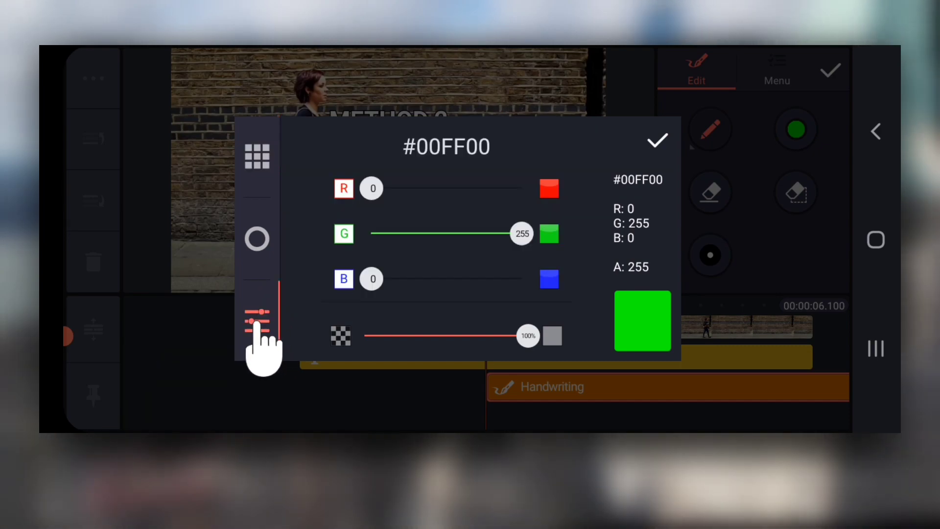
drag(371, 188, 286, 196)
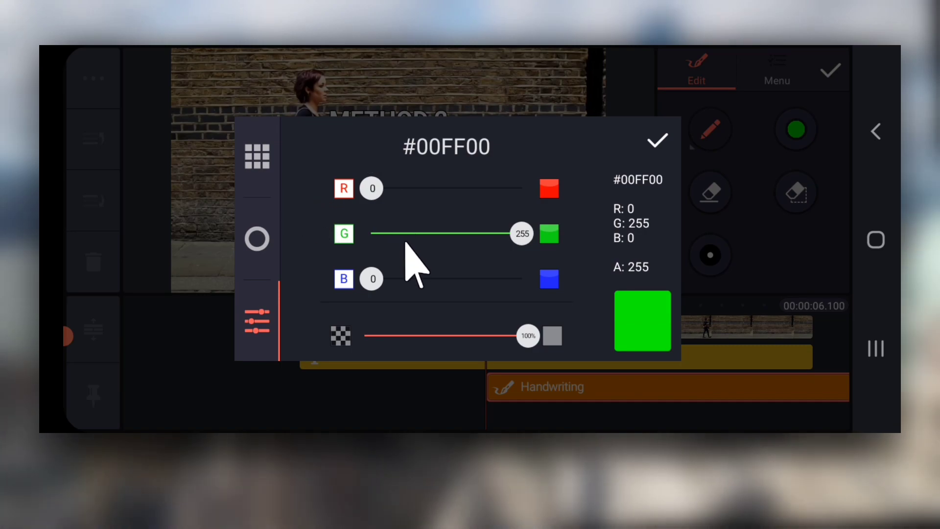
drag(374, 277, 294, 273)
drag(521, 235, 585, 237)
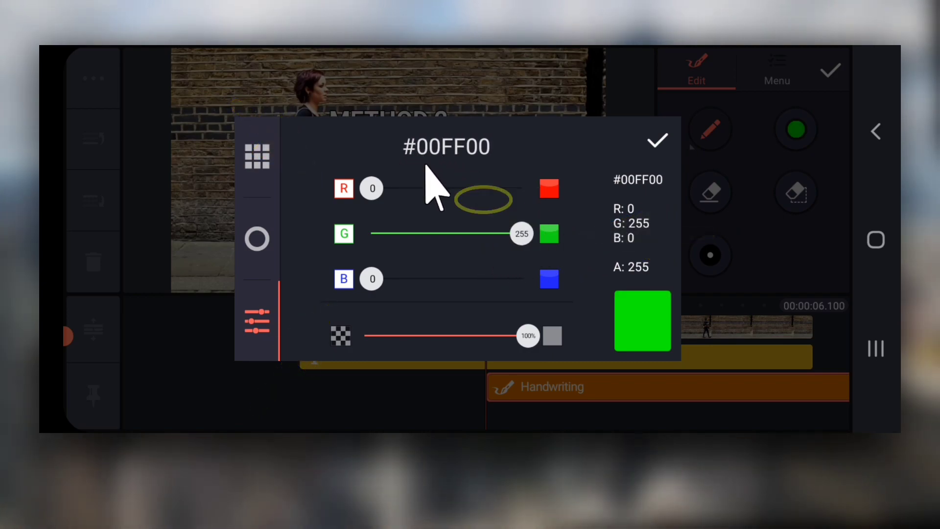
click(656, 141)
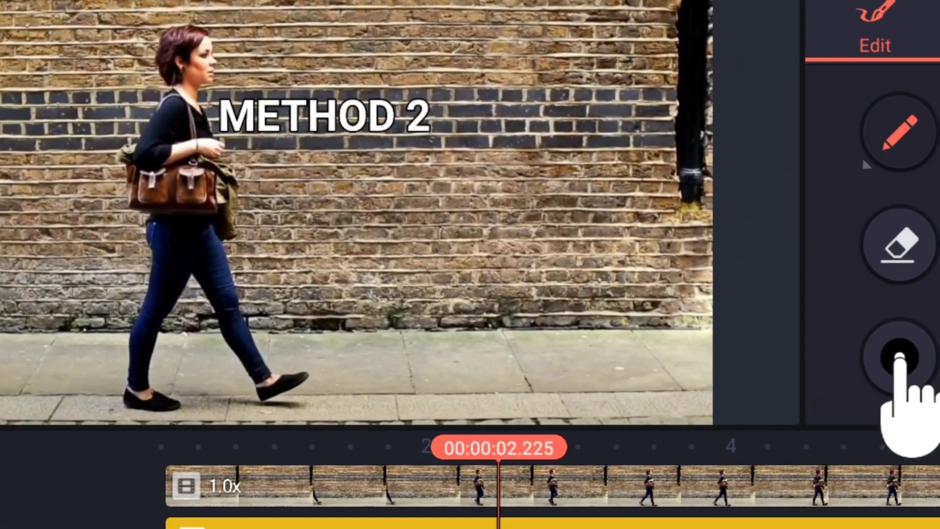
Switch the handwriting pen to a thicker brush size.
click(899, 357)
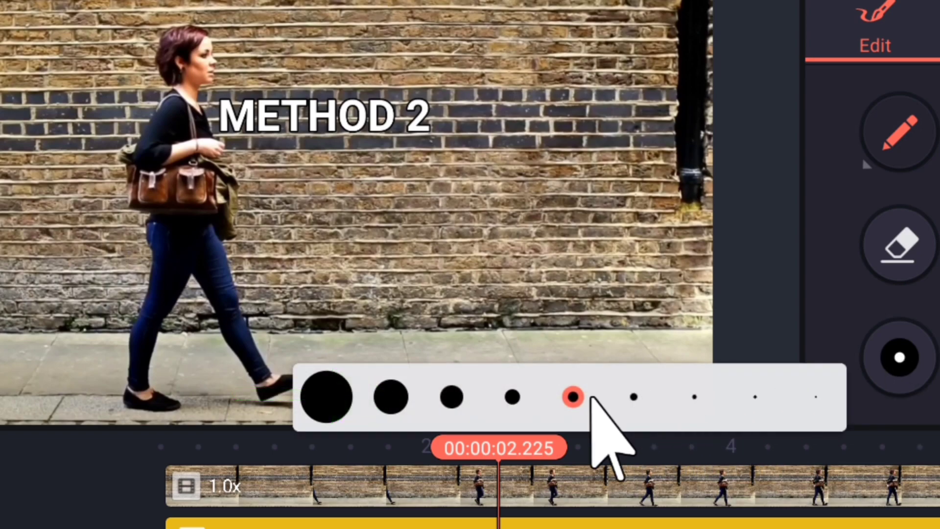
click(805, 306)
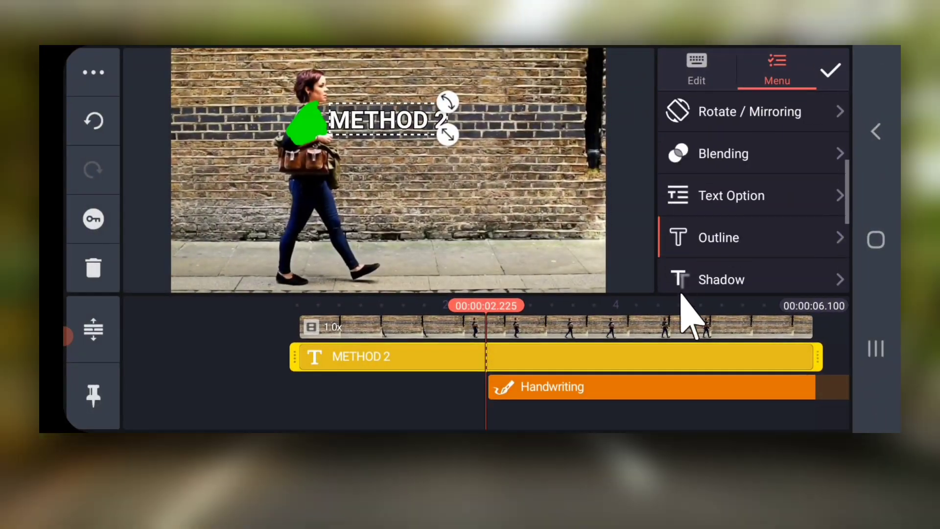
Lower the METHOD 2 text opacity to 40%.
scroll(754, 196, up, 5)
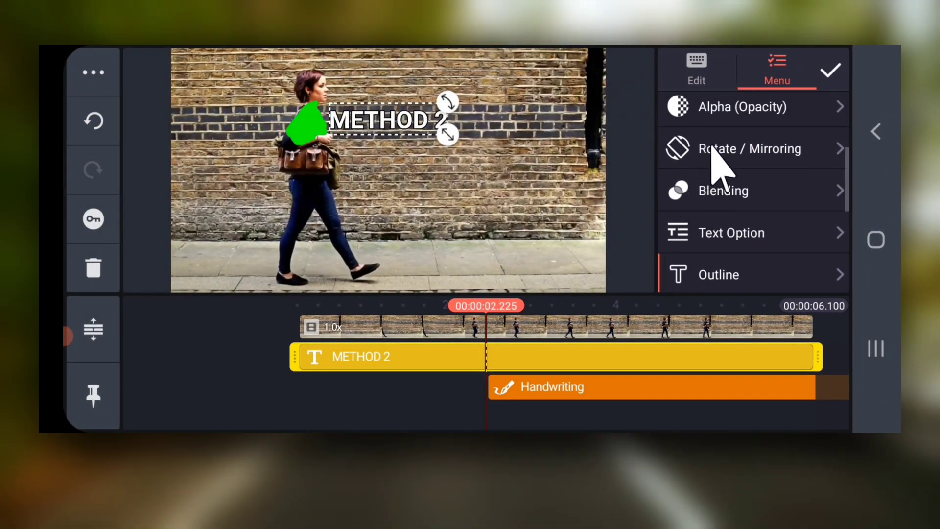
click(725, 186)
drag(751, 130, 754, 217)
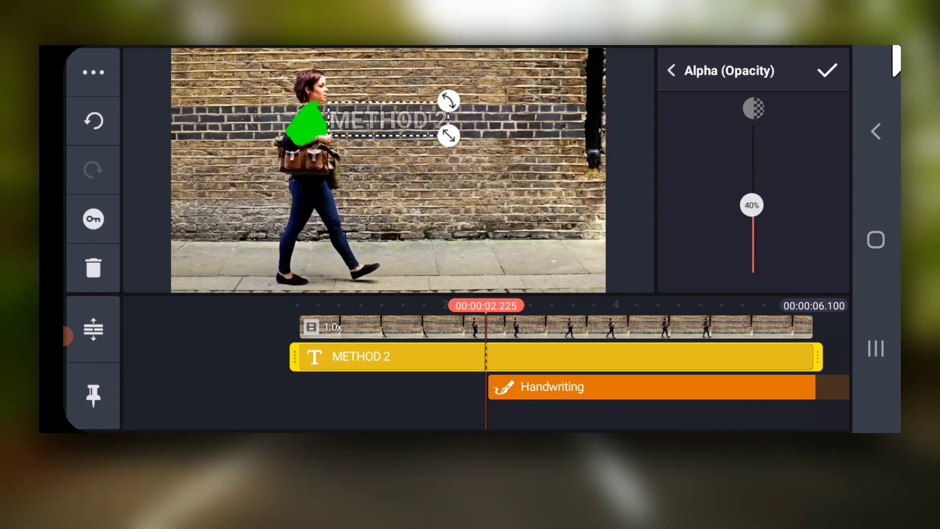
click(630, 414)
Add a keyframe for the green Handwriting patch at 00:00:02.320.
click(631, 387)
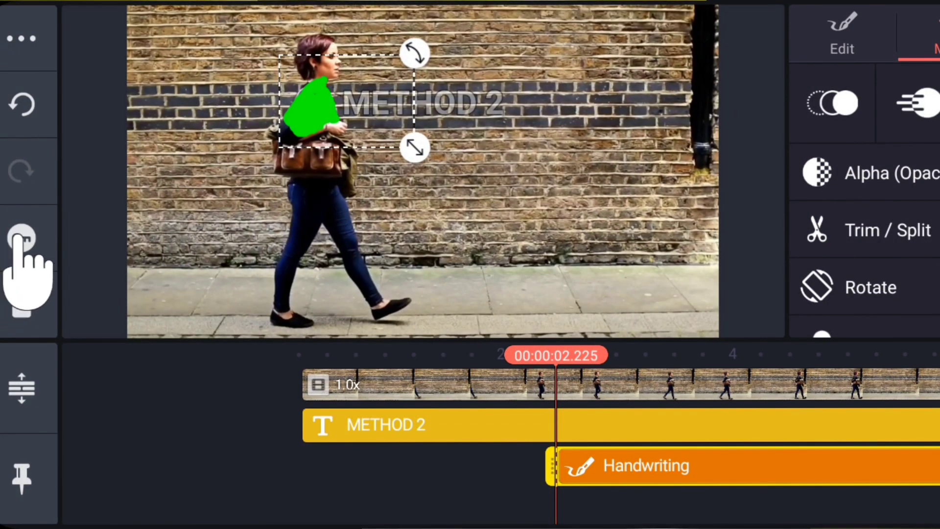
click(22, 238)
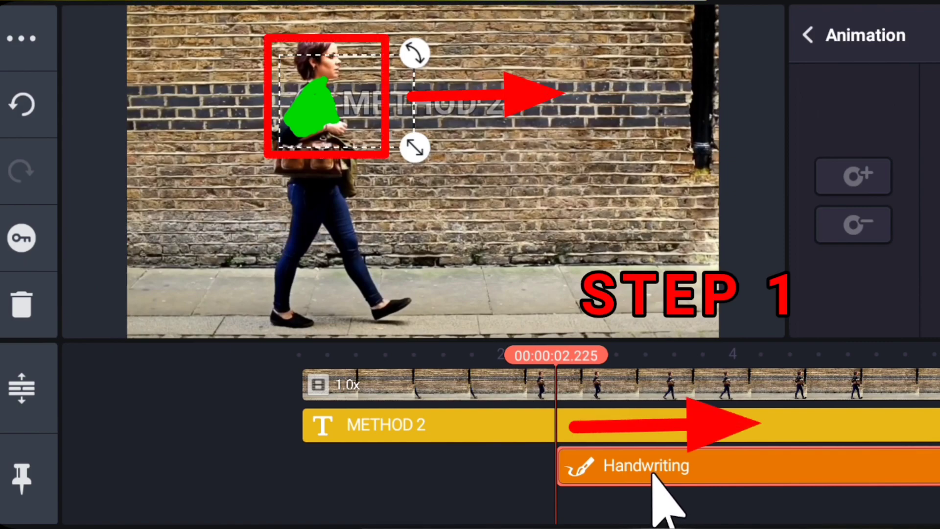
drag(717, 491, 706, 494)
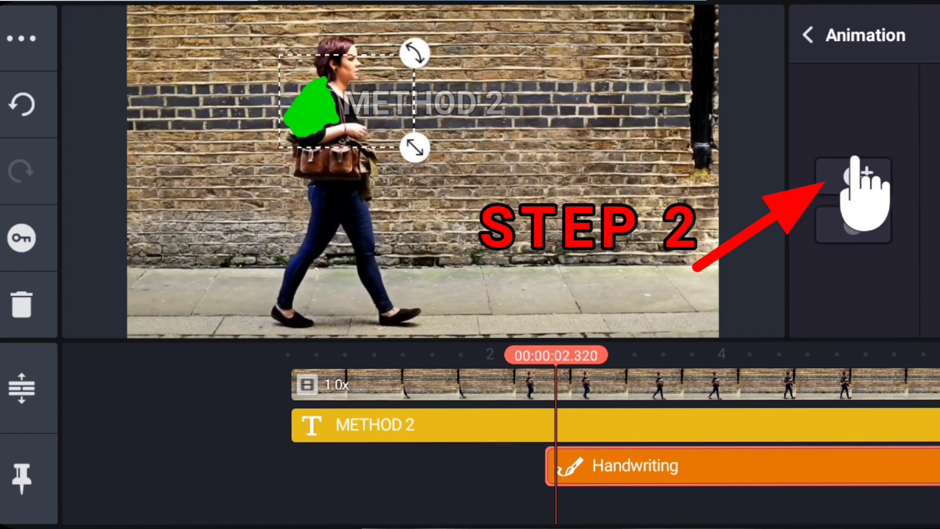
click(853, 175)
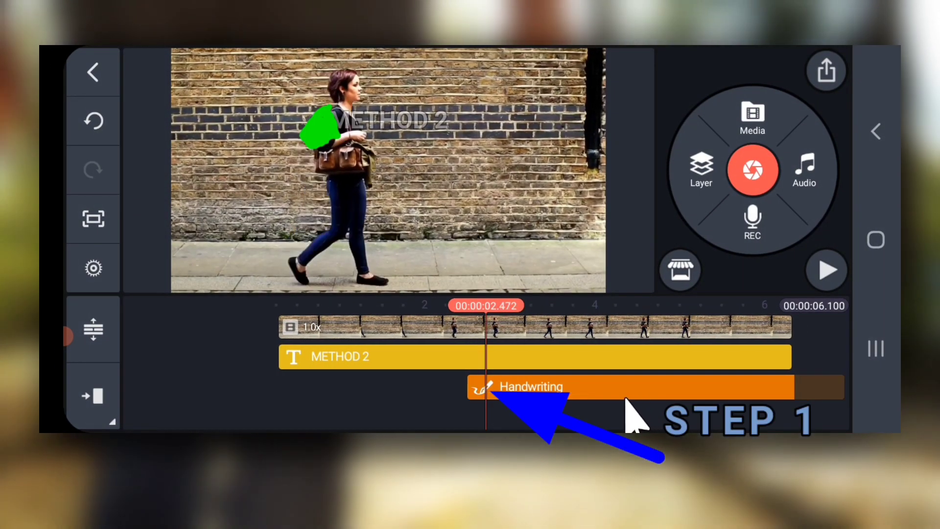
Keyframe the green patch from its start to 00:00:03.468, moving it onto the woman's shoulder.
click(609, 382)
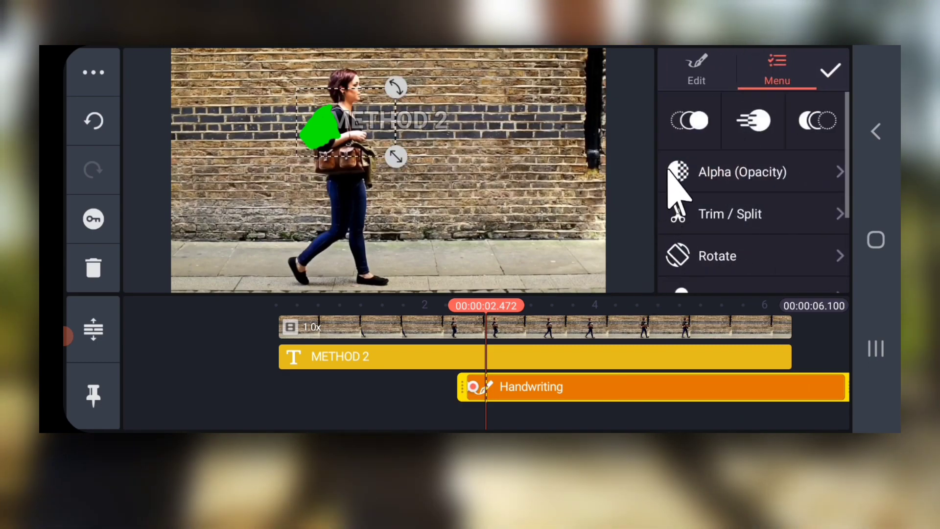
click(93, 219)
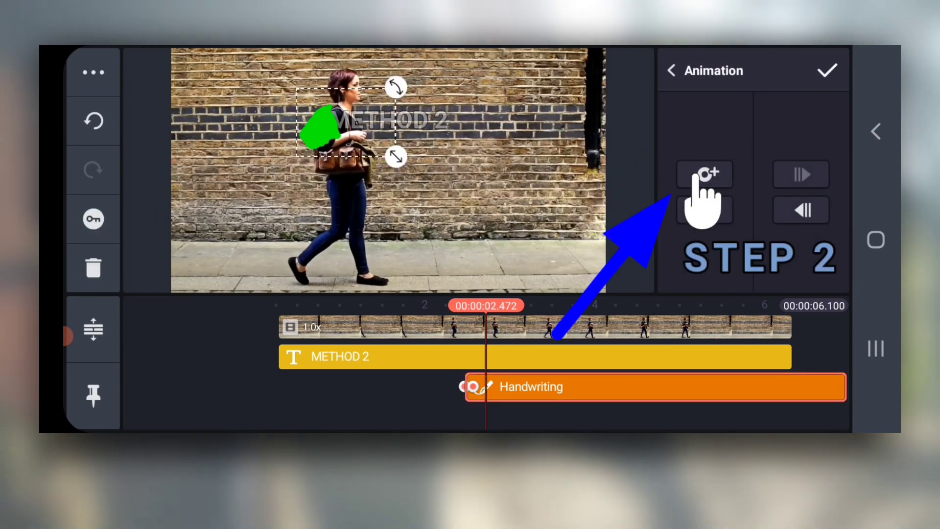
click(705, 174)
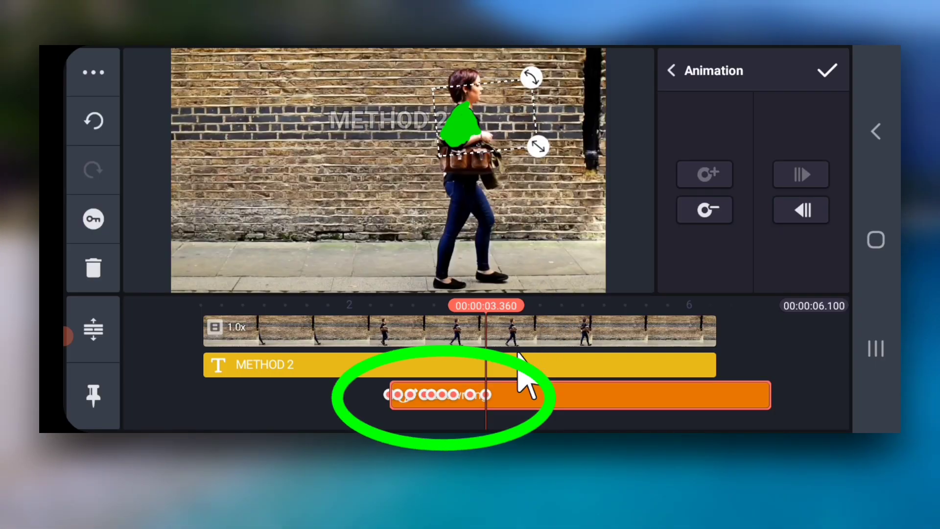
mouse_move(520, 416)
mouse_down()
mouse_move(499, 420)
mouse_move(511, 416)
mouse_up()
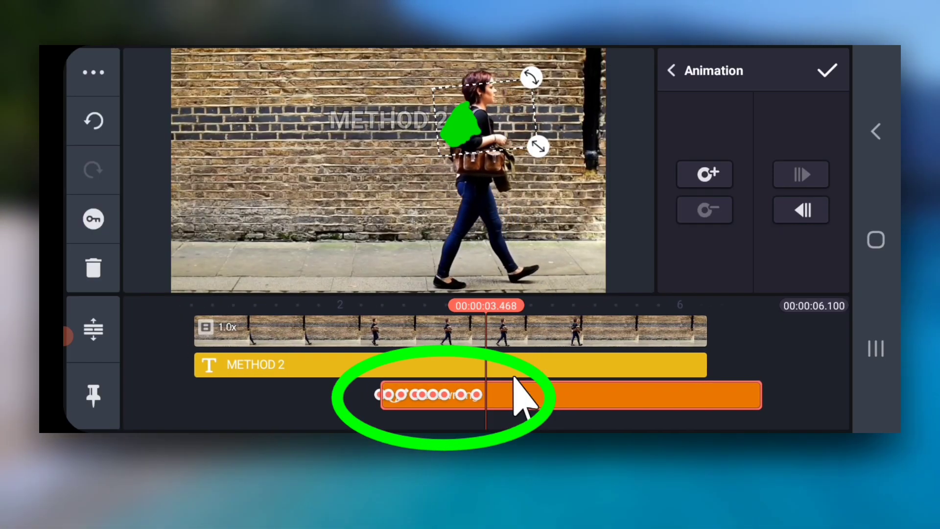
click(707, 174)
drag(440, 147, 472, 140)
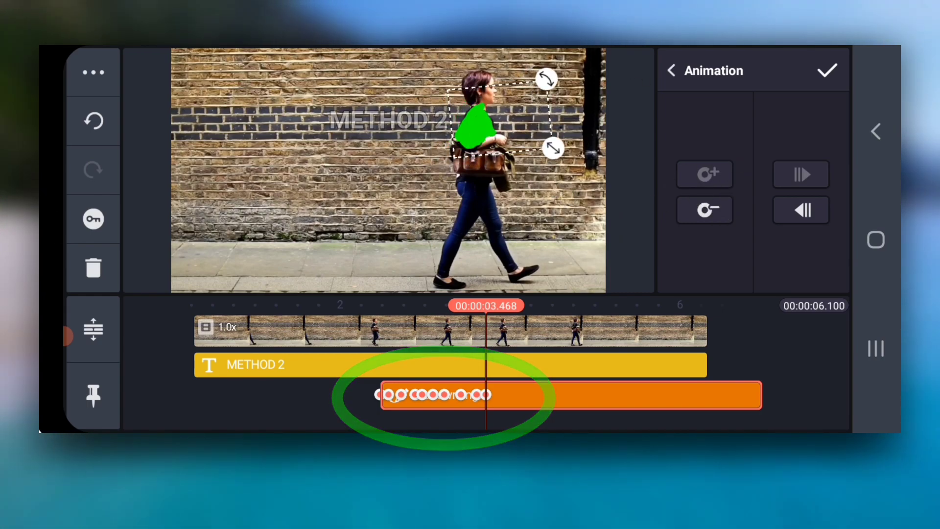
click(572, 421)
Set the METHOD 2 text back to 100% opacity, rewind to 0:00, and select the walking clip.
drag(586, 424, 703, 420)
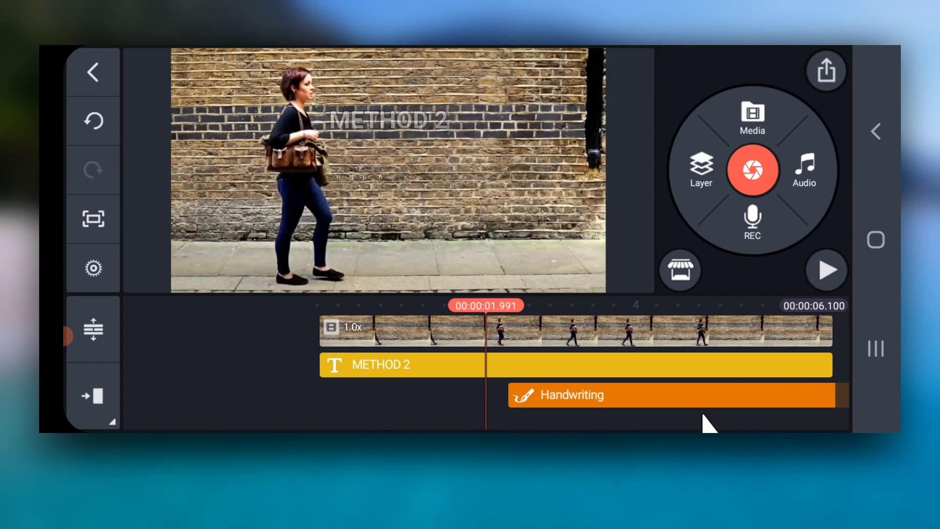
click(443, 367)
drag(760, 268, 755, 168)
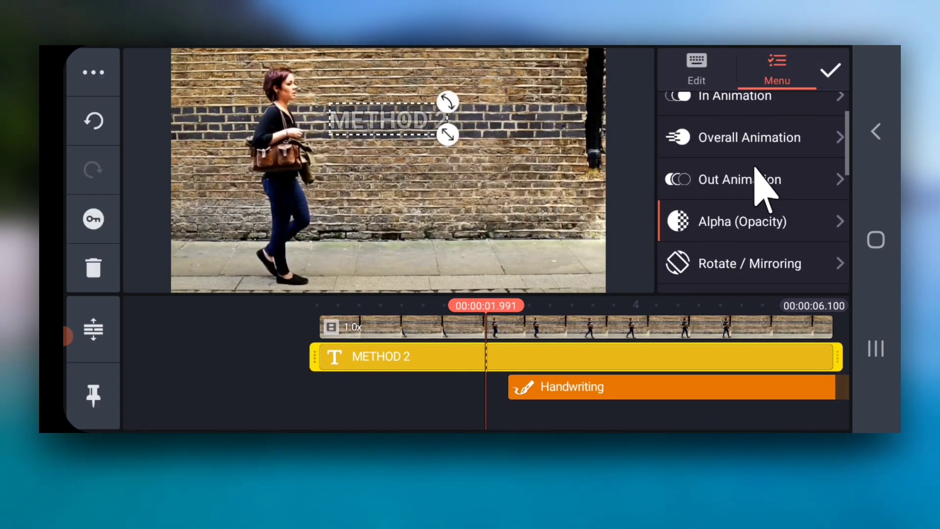
click(760, 218)
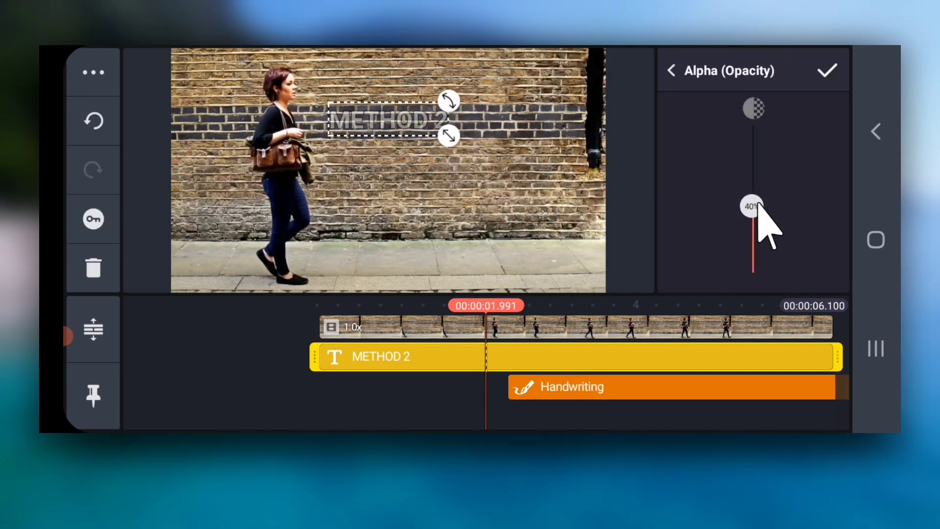
drag(759, 216, 757, 103)
click(361, 414)
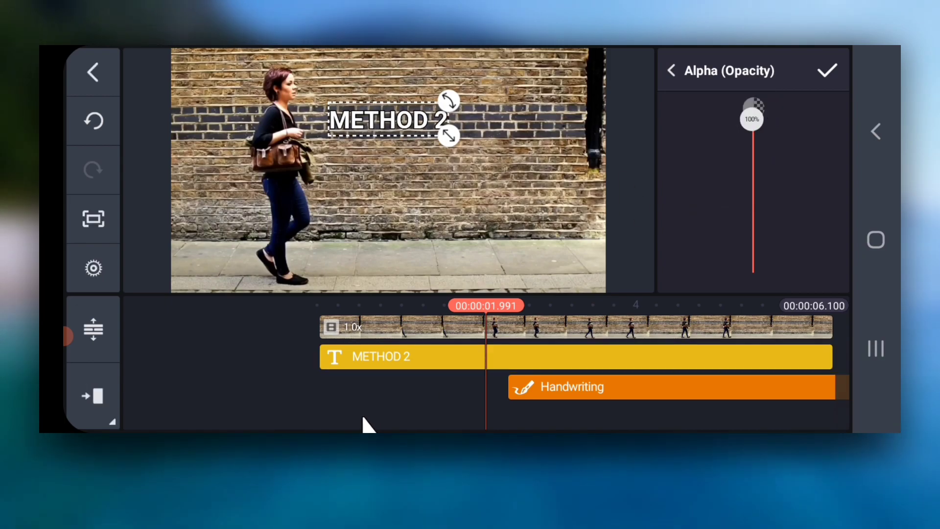
drag(362, 414, 571, 421)
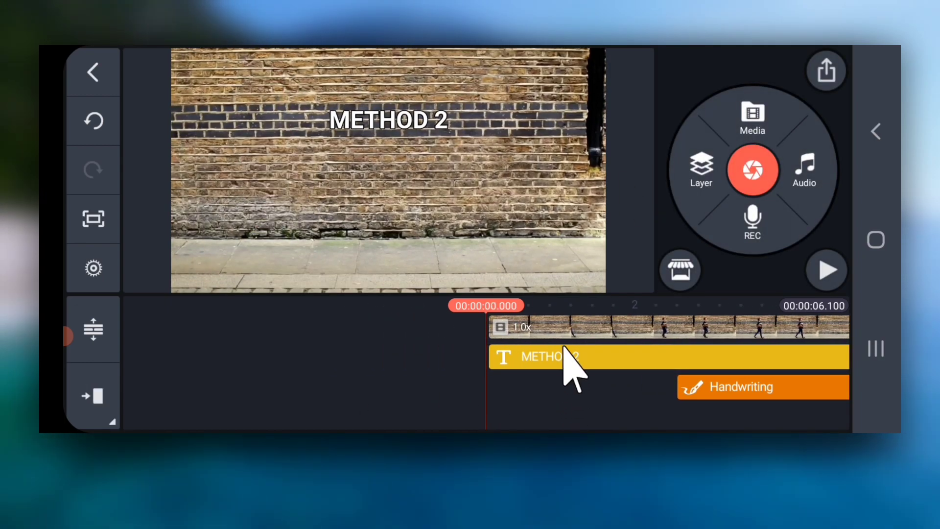
click(568, 327)
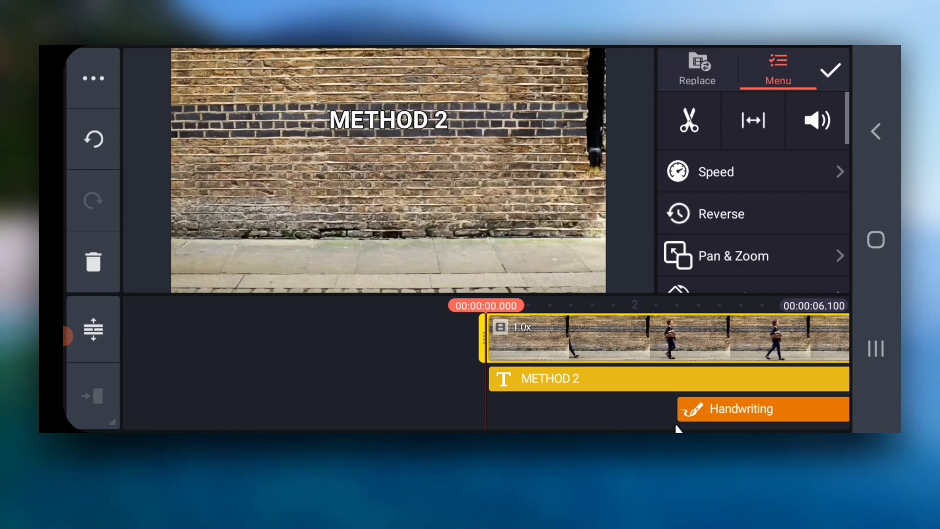
Replace the brick-wall clip with a solid black image asset.
click(696, 68)
click(191, 145)
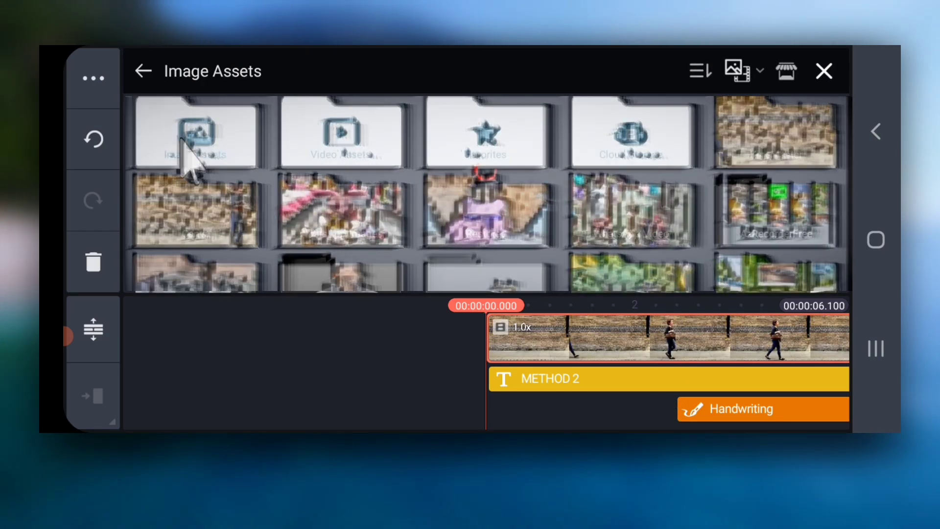
click(230, 152)
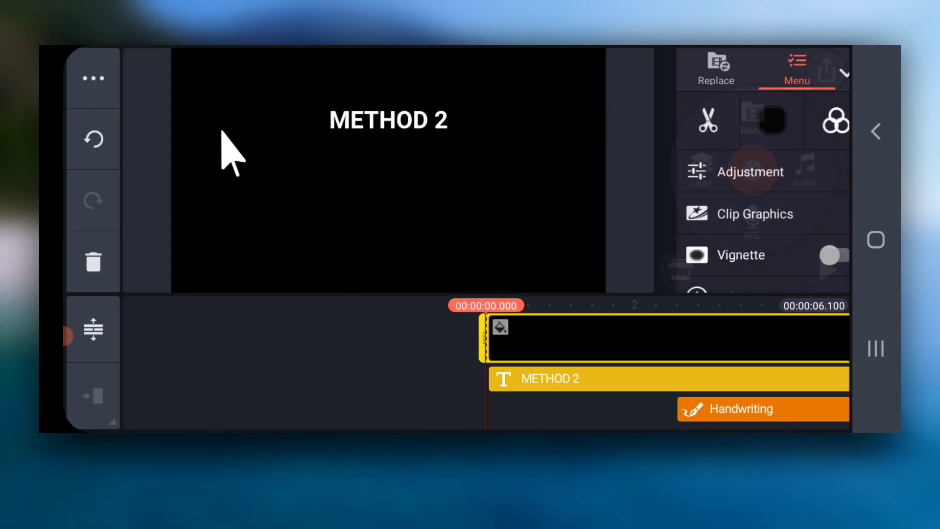
click(830, 70)
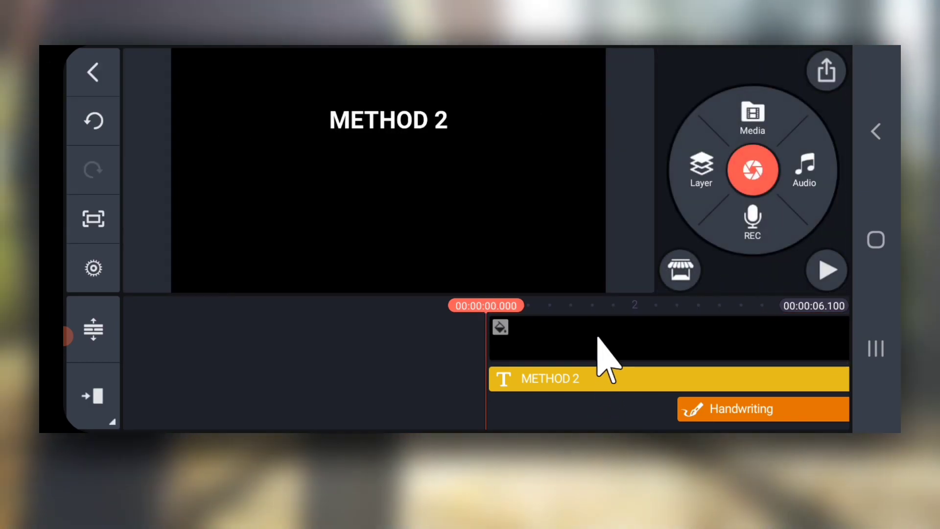
Recolour the background clip to bright green #00FF00 and export the project as a video.
click(602, 338)
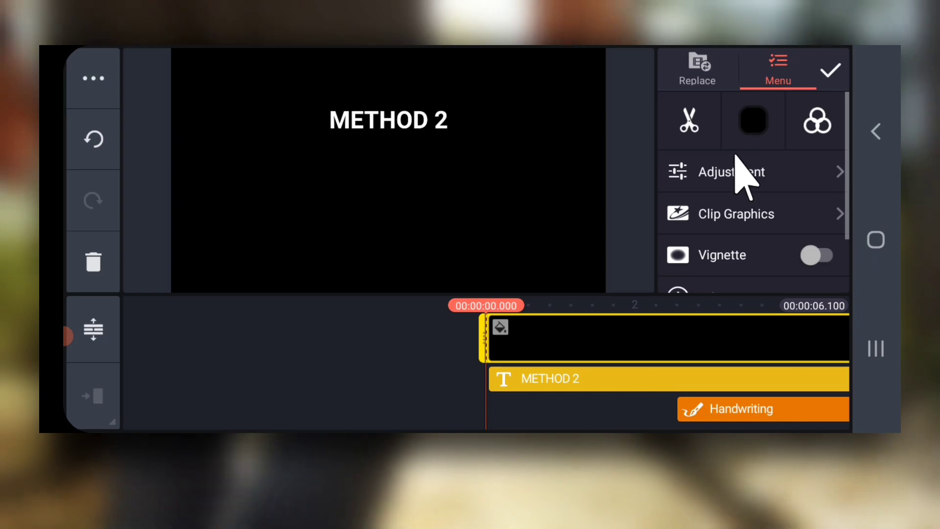
click(752, 120)
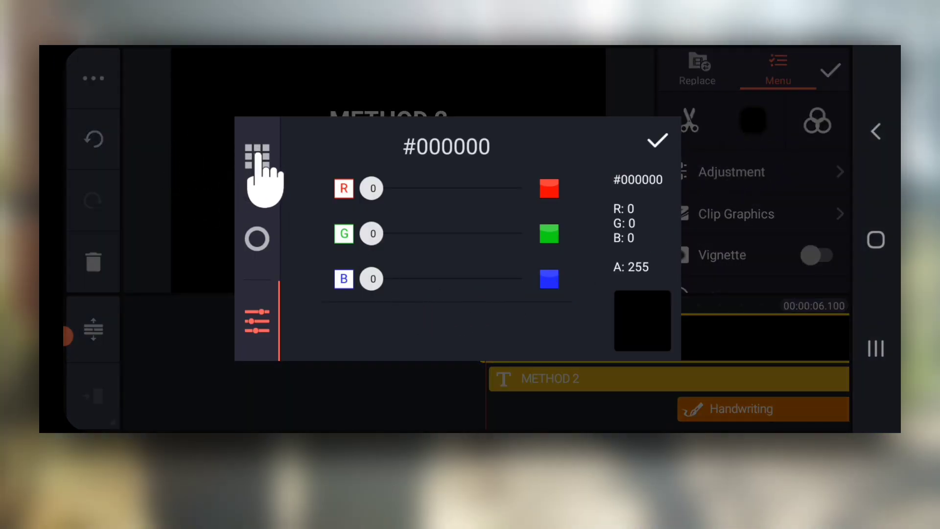
click(257, 156)
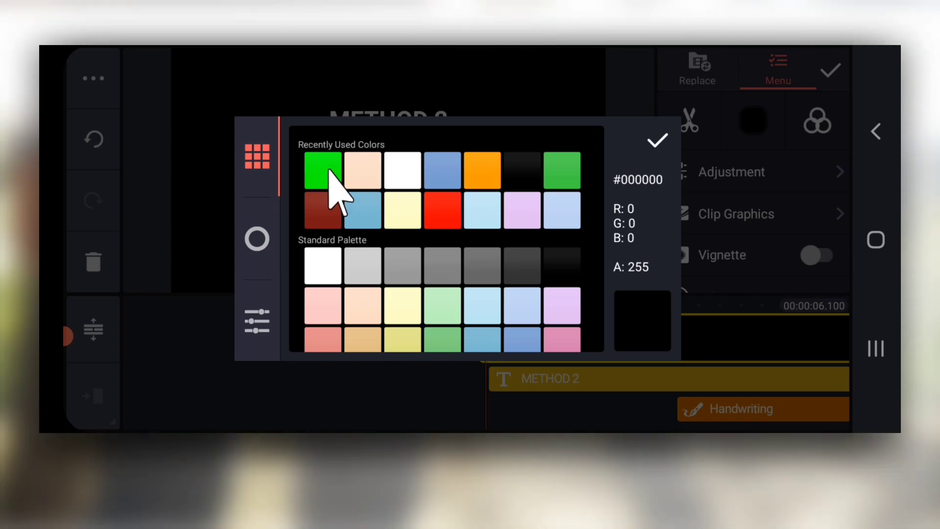
click(328, 171)
click(658, 142)
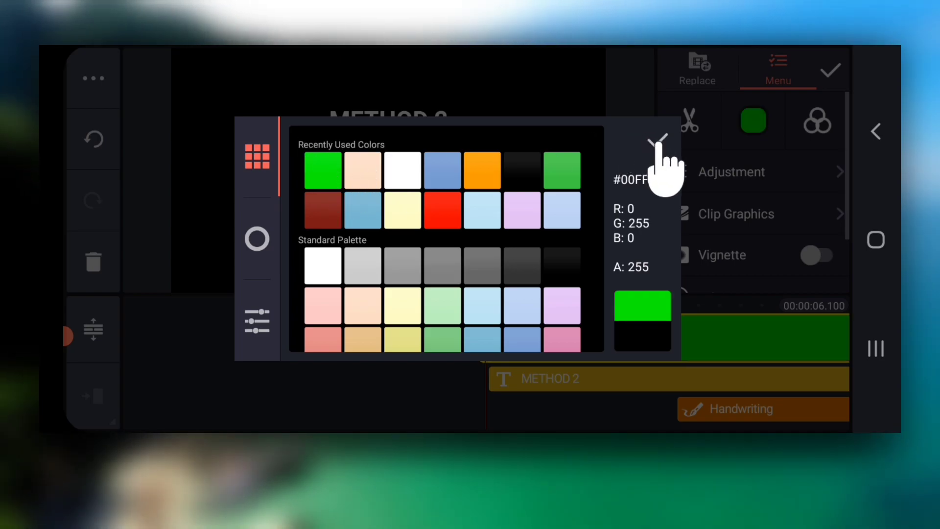
click(827, 269)
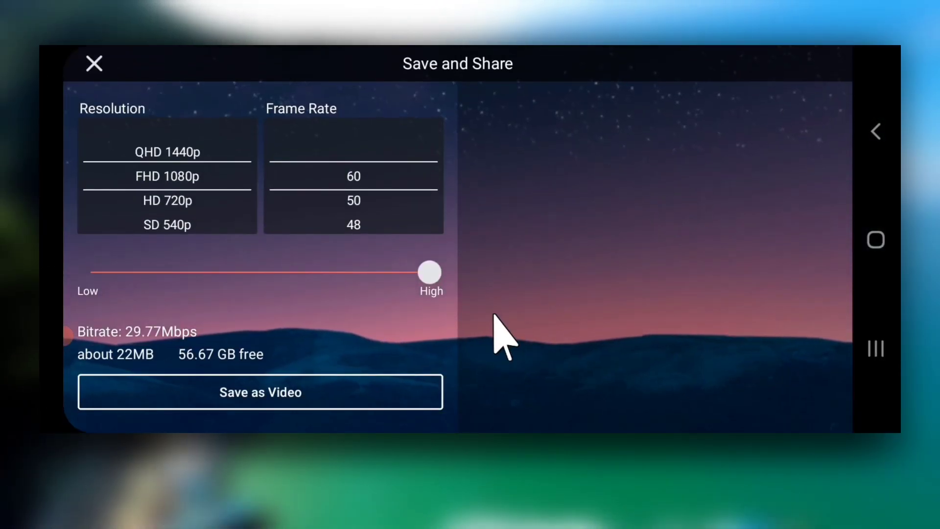
click(224, 390)
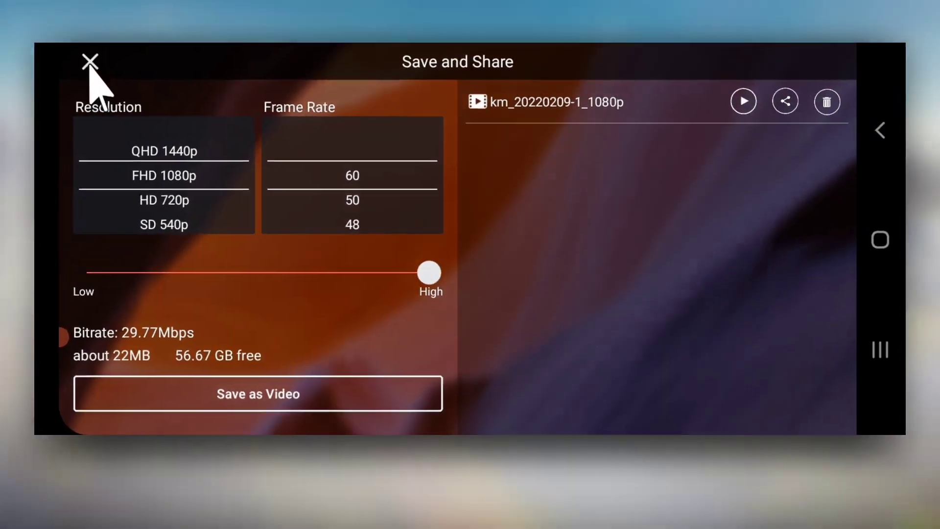
click(89, 62)
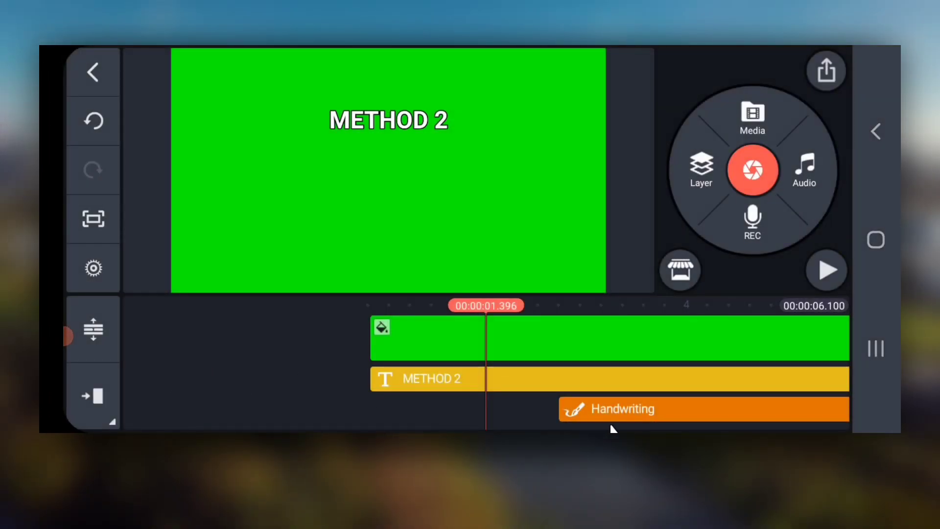
Delete the Handwriting, METHOD 2 text and green background clips.
click(618, 408)
click(98, 269)
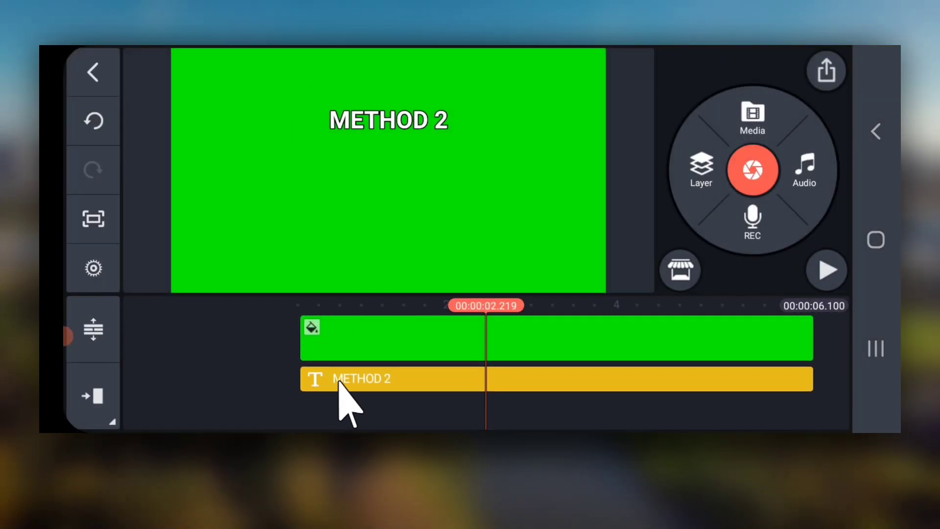
click(343, 381)
click(94, 268)
click(336, 343)
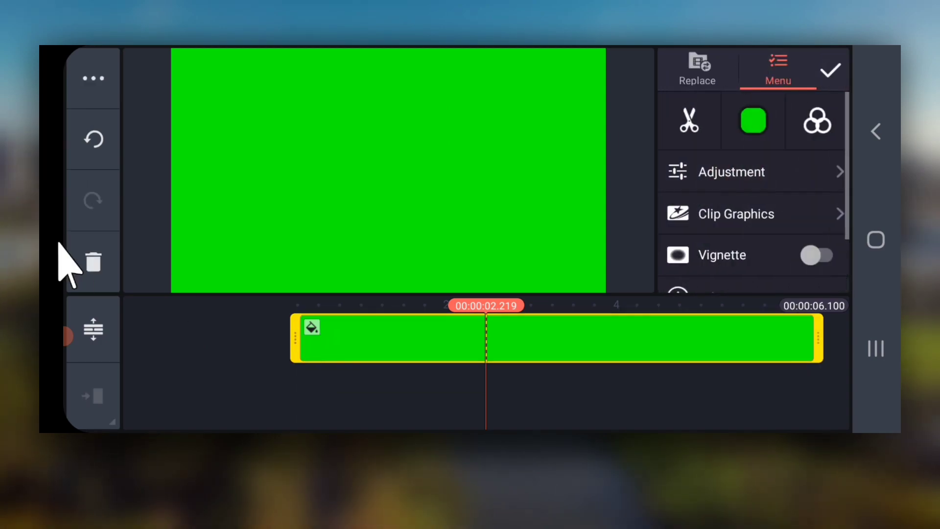
click(93, 268)
Add the brick-wall walking clip back from Media and rewind to the start, ready to add a media layer.
click(766, 138)
click(318, 151)
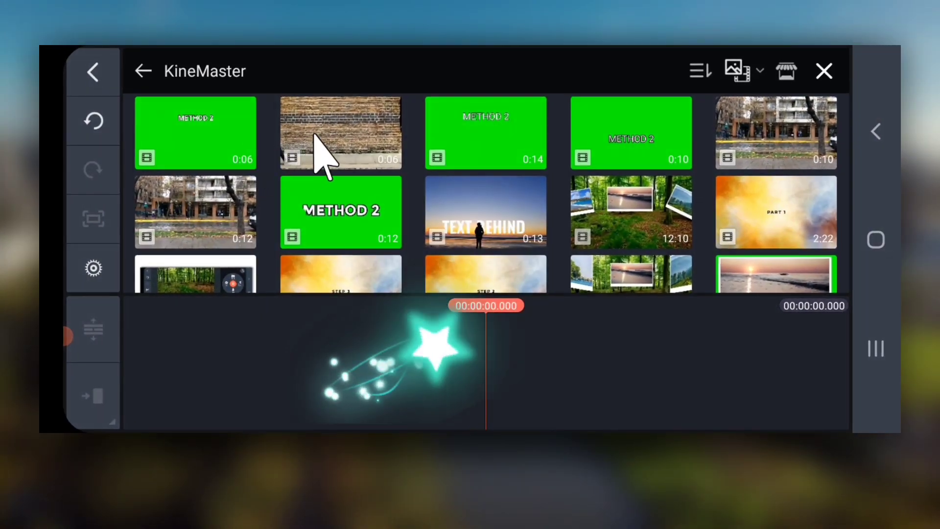
click(824, 71)
drag(384, 399, 854, 401)
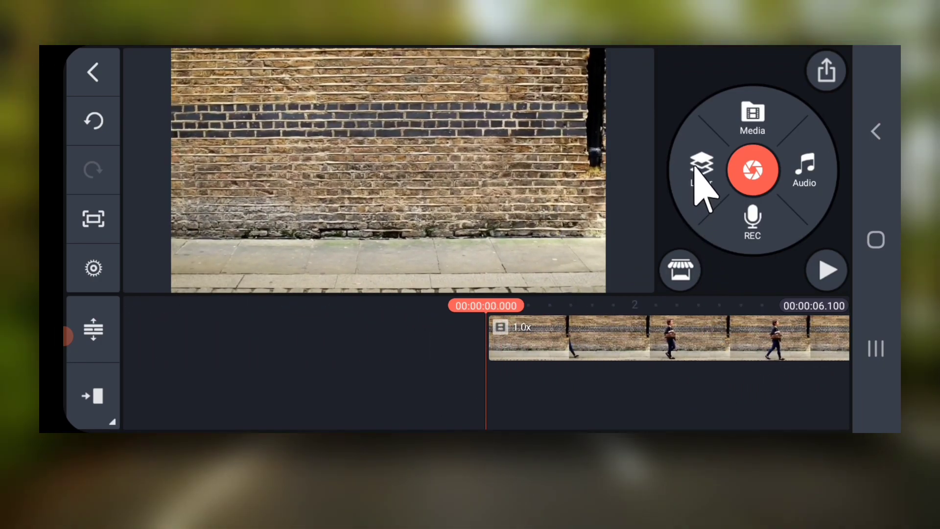
click(664, 101)
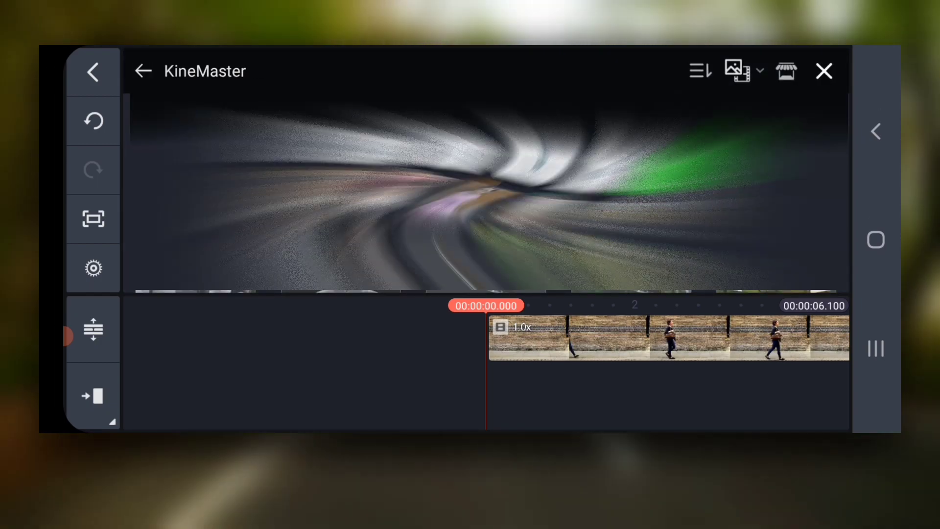
Layer the exported km_20220209-1_1080p green video full-frame and enable Chroma Key on it.
click(178, 137)
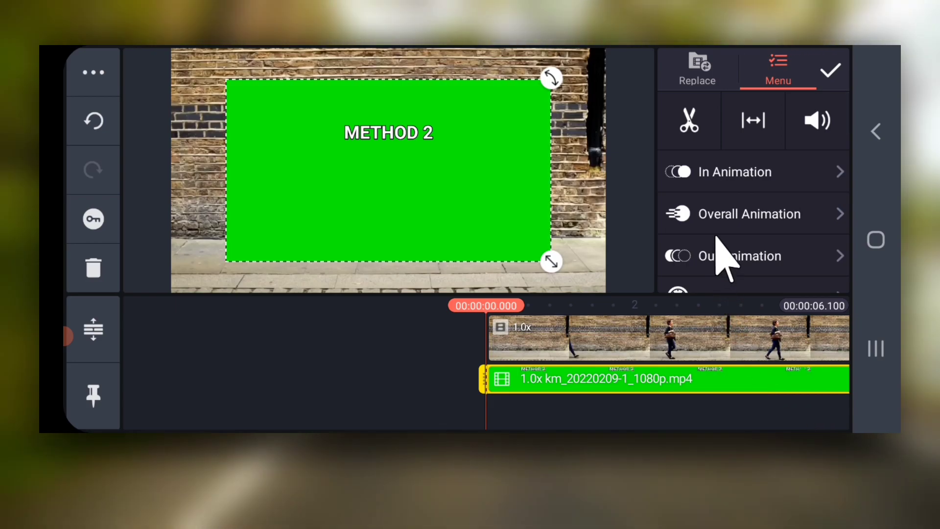
scroll(727, 259, down, 5)
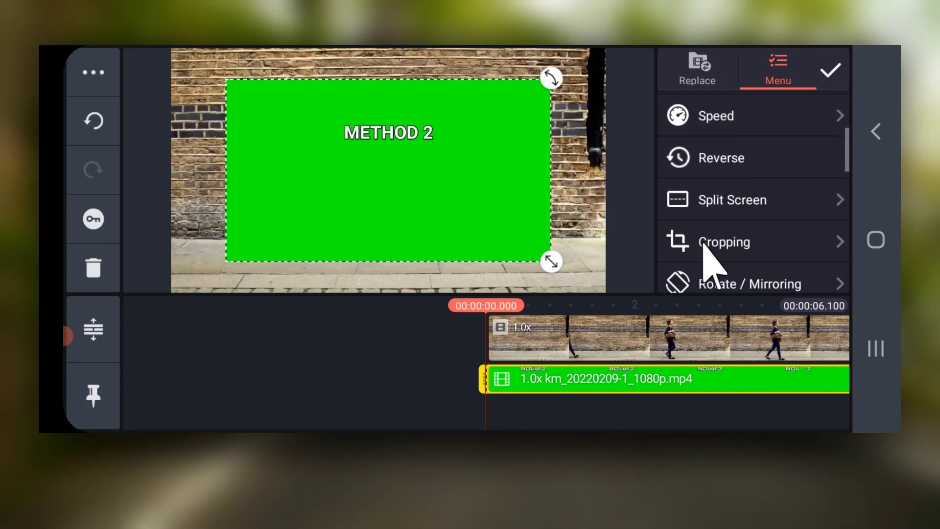
click(749, 203)
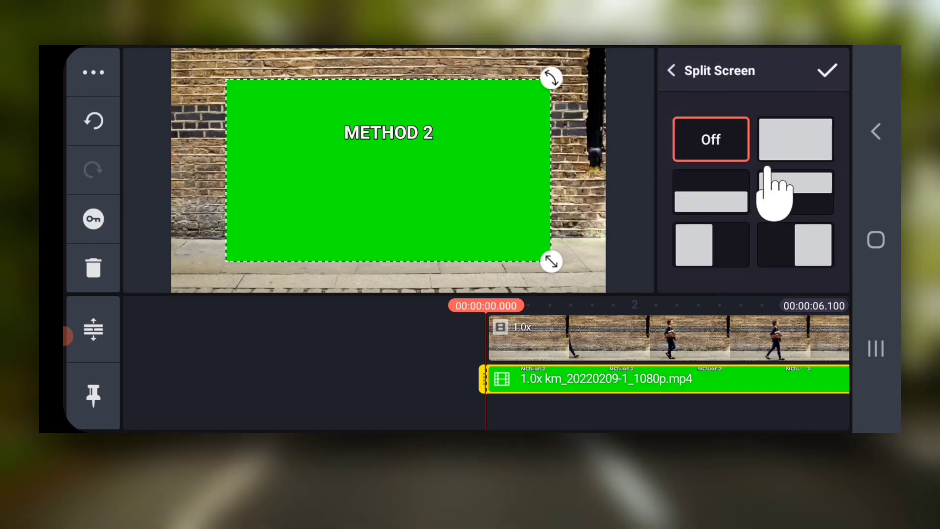
click(795, 140)
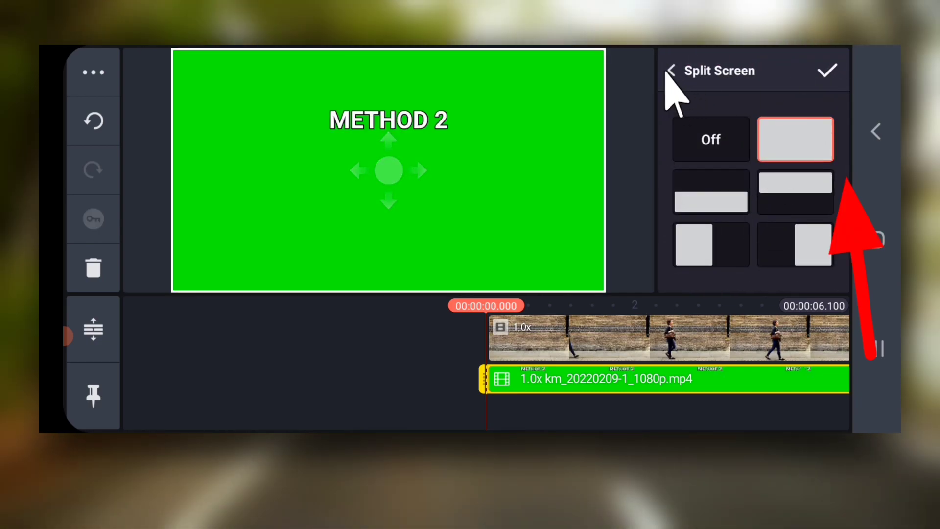
click(671, 71)
drag(775, 265, 768, 137)
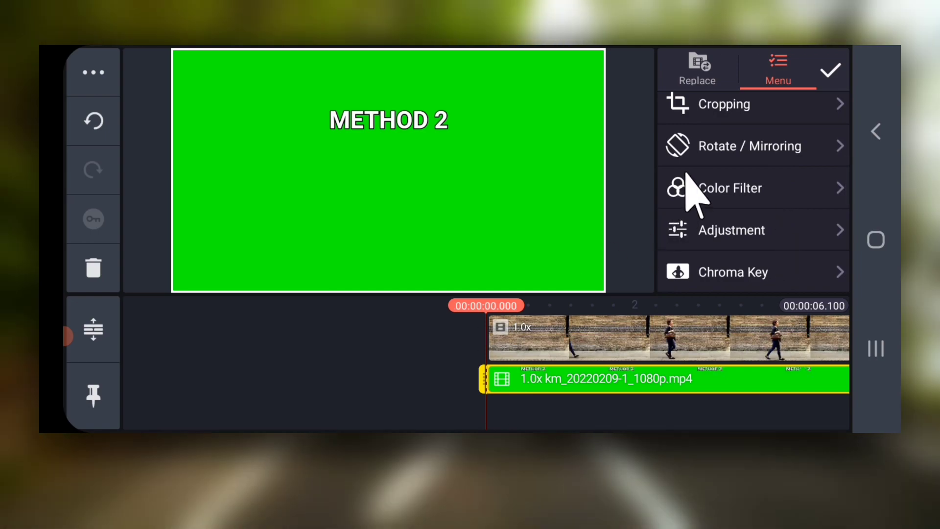
drag(719, 252, 713, 178)
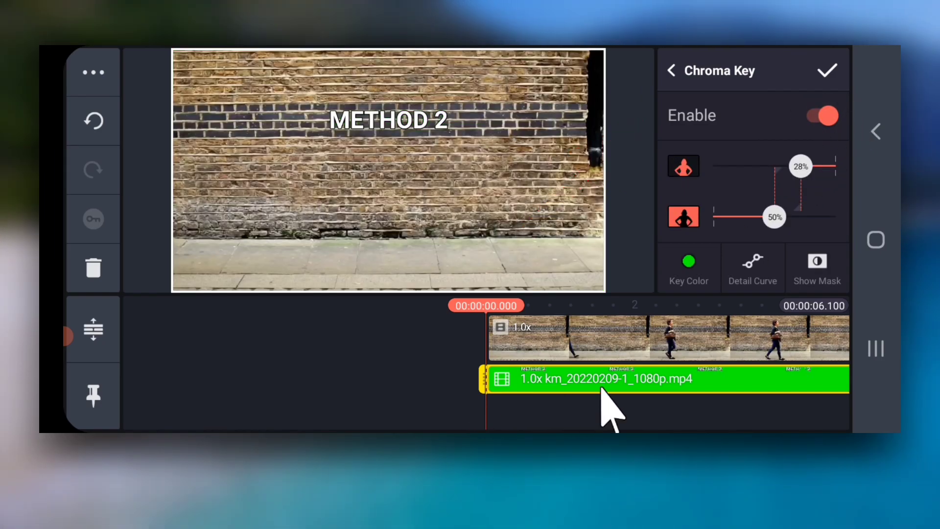
Confirm the keyed overlay and save the final composite as an FHD 1080p video.
click(826, 71)
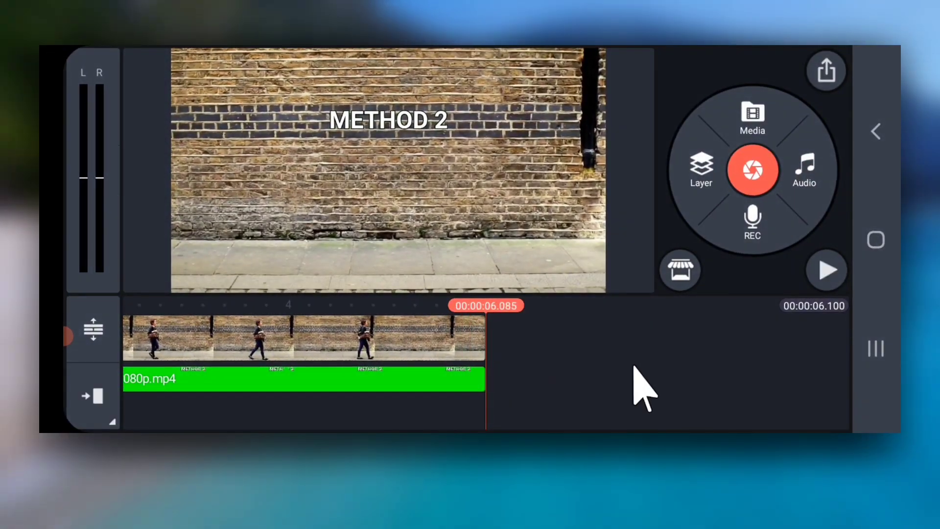
click(827, 71)
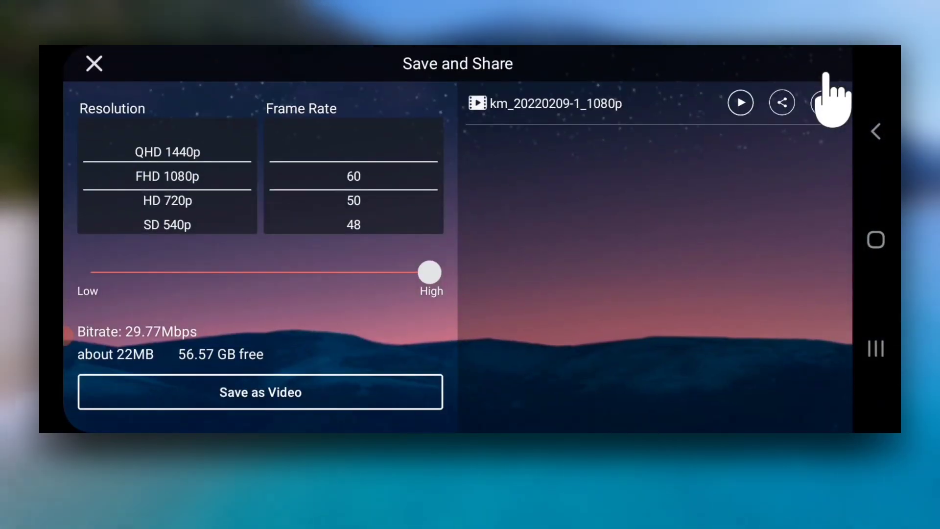
click(276, 410)
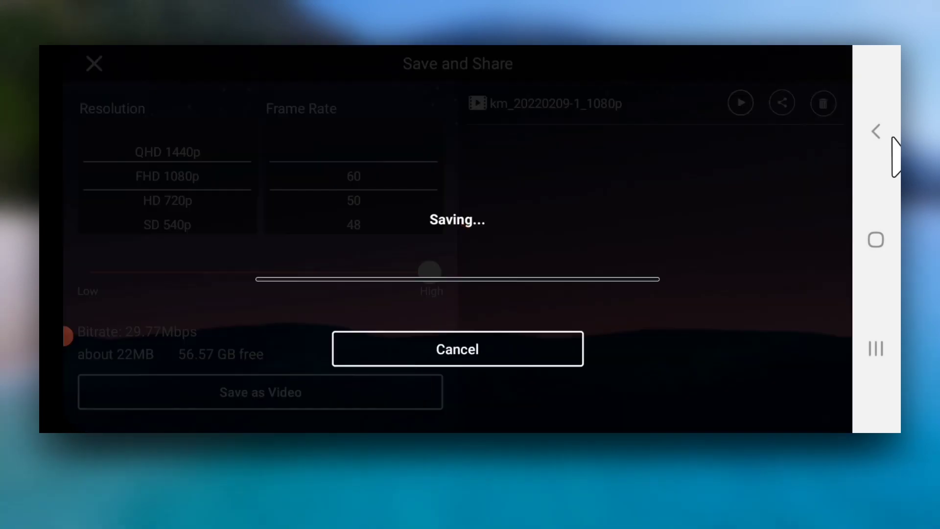